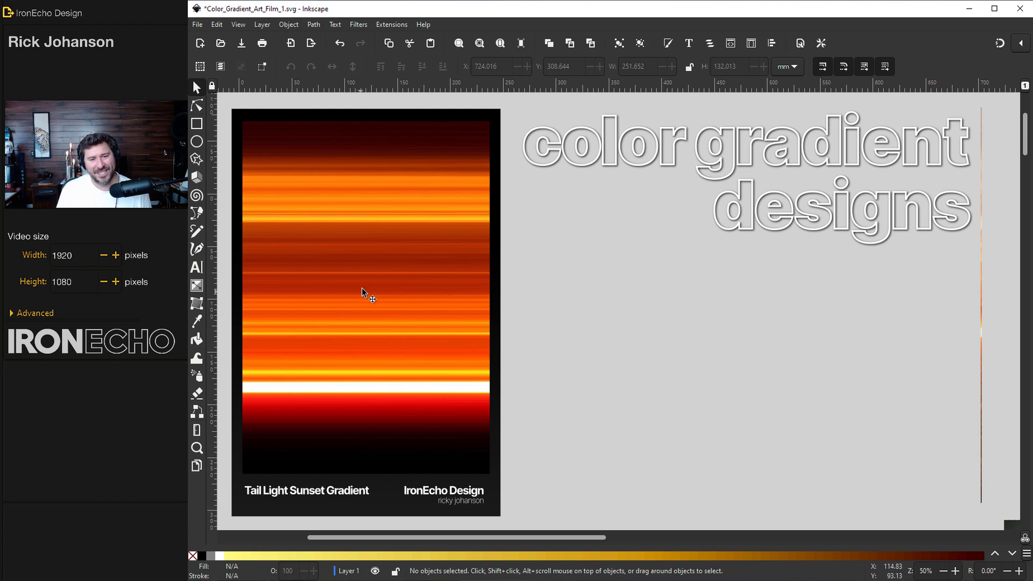
# Step: Move the sunset photo up, and place the clipped gradient strip beside the poster
pyautogui.moveTo(1011, 525); pyautogui.dragTo(915, 417)
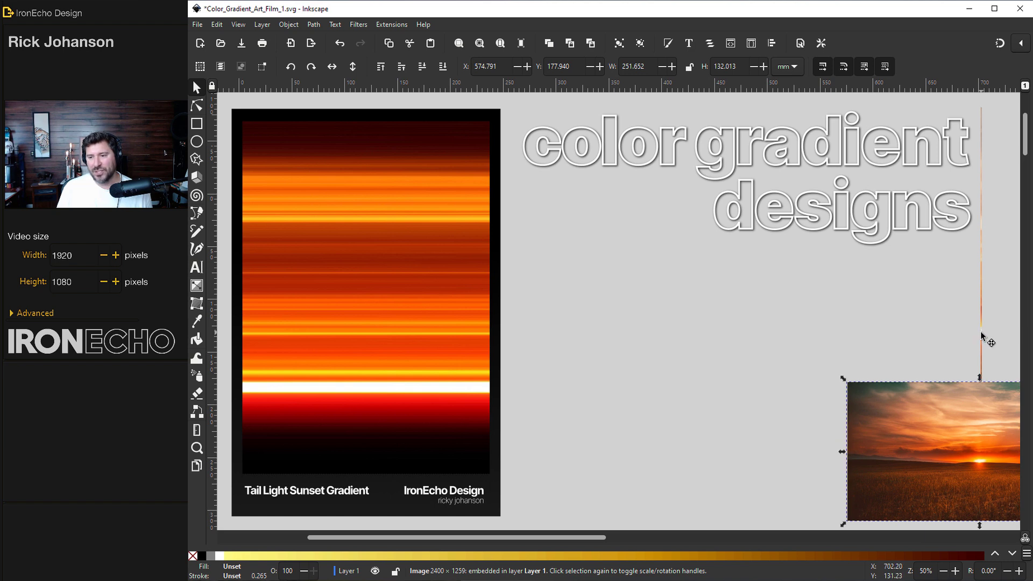
pyautogui.click(980, 331)
pyautogui.moveTo(983, 291); pyautogui.dragTo(573, 315)
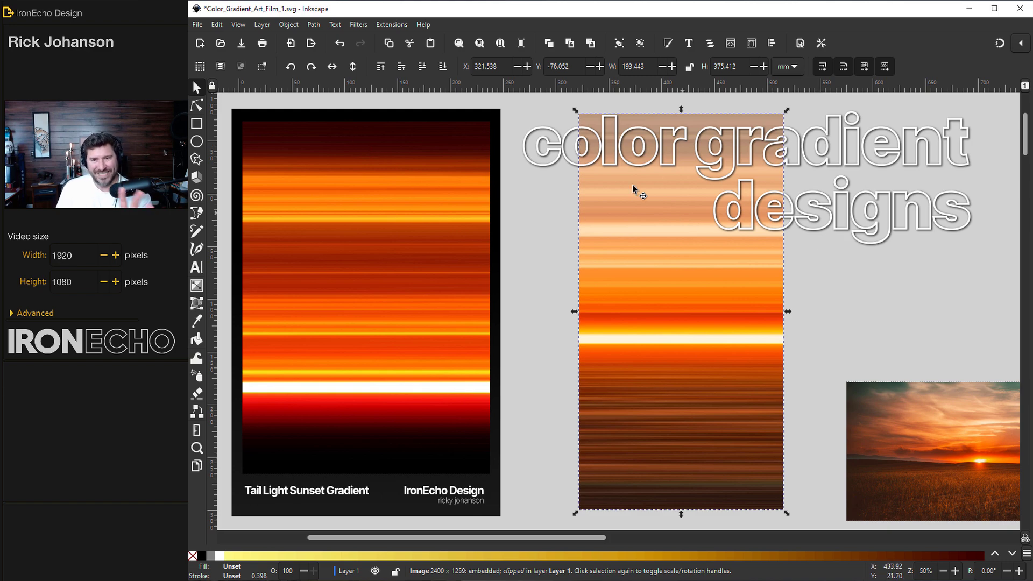
# Step: Scroll down to the large sunset photo and clear the gradient image selection
pyautogui.scroll(-15, 819, 245)
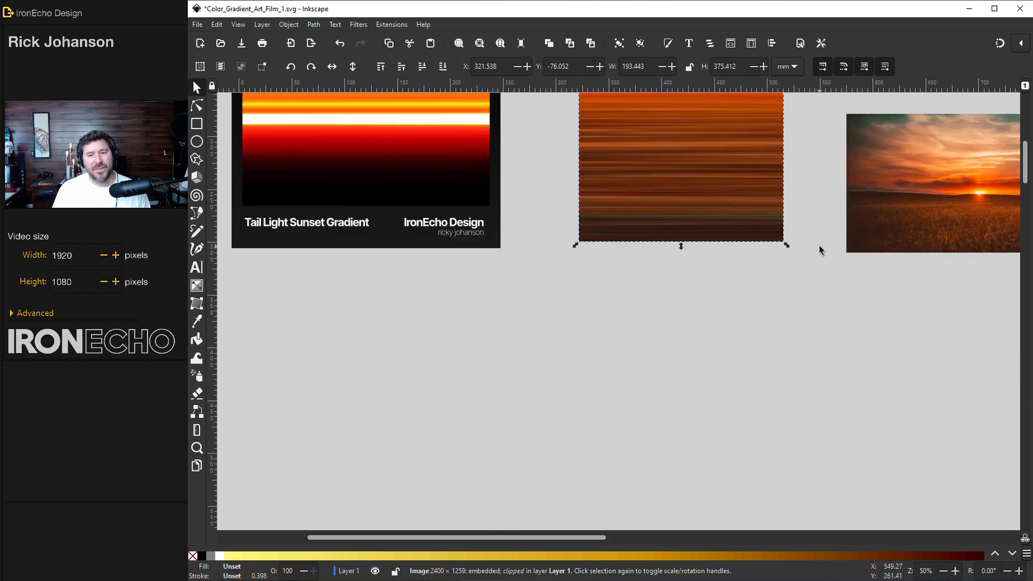
pyautogui.press('Escape')
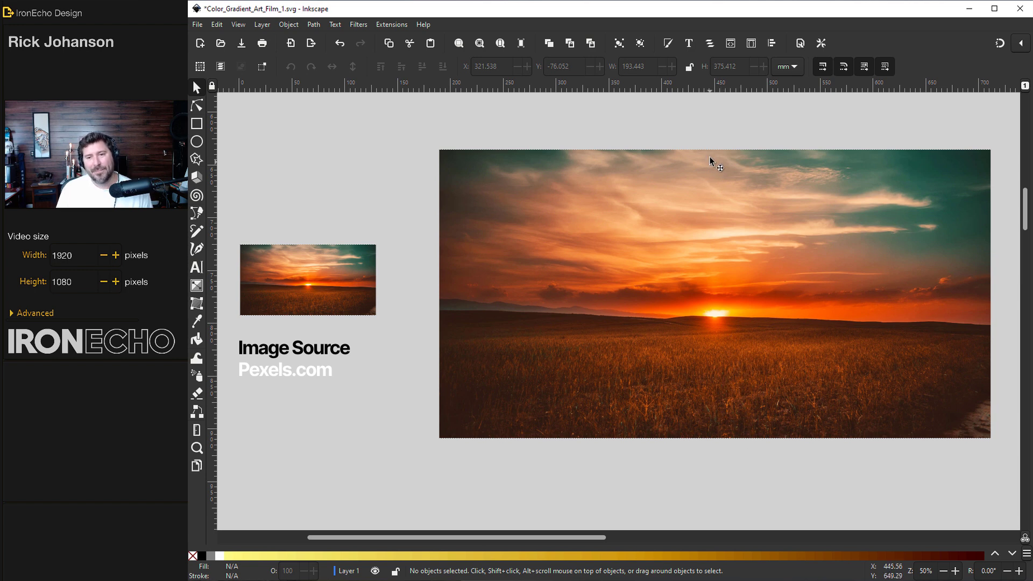
# Step: Draw a tall rectangle across the sunset photo and set its stroke paint to none
pyautogui.press('r')
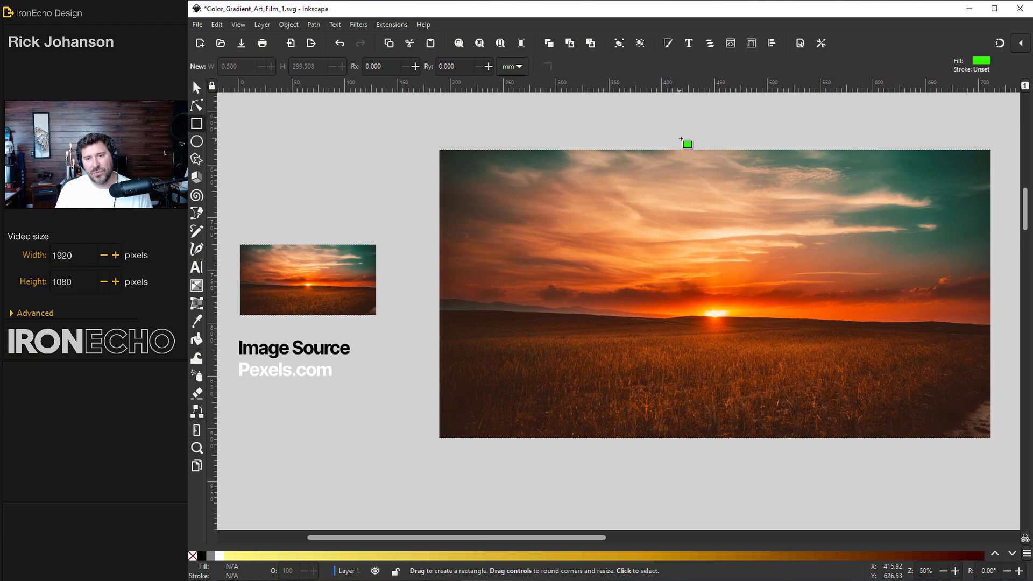
pyautogui.moveTo(686, 131); pyautogui.dragTo(699, 477)
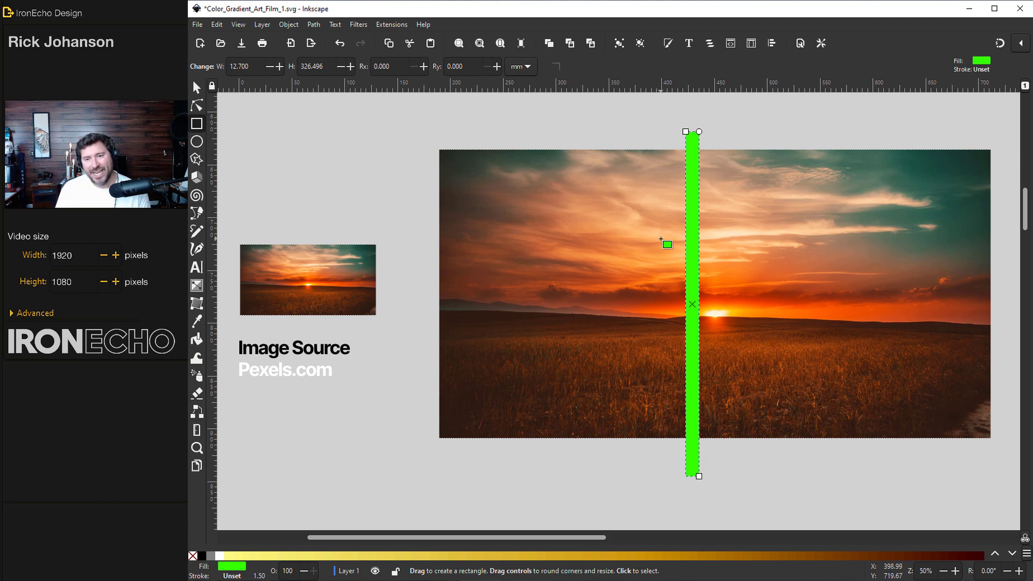
pyautogui.click(289, 25)
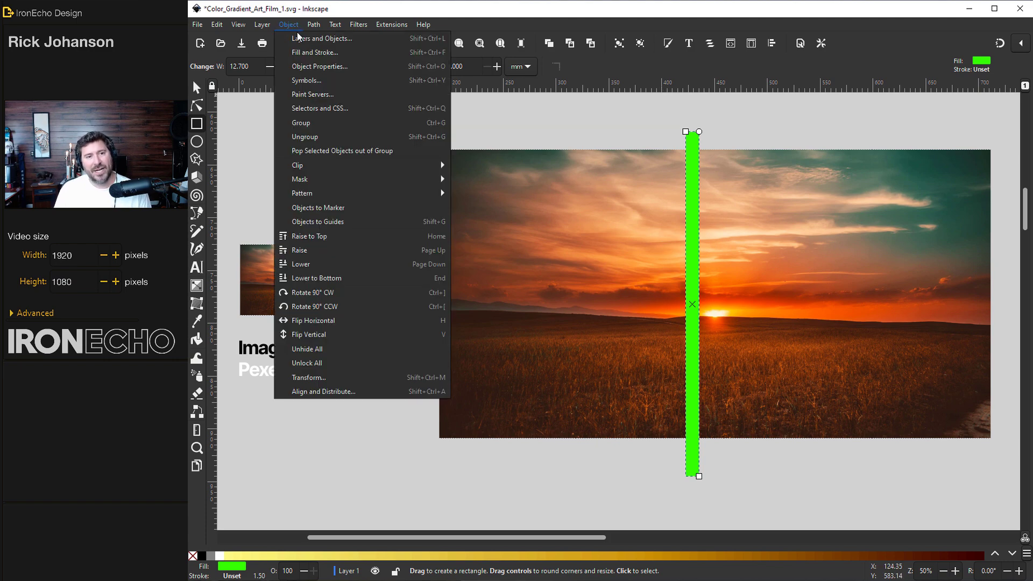
pyautogui.click(306, 51)
pyautogui.click(922, 110)
pyautogui.click(885, 129)
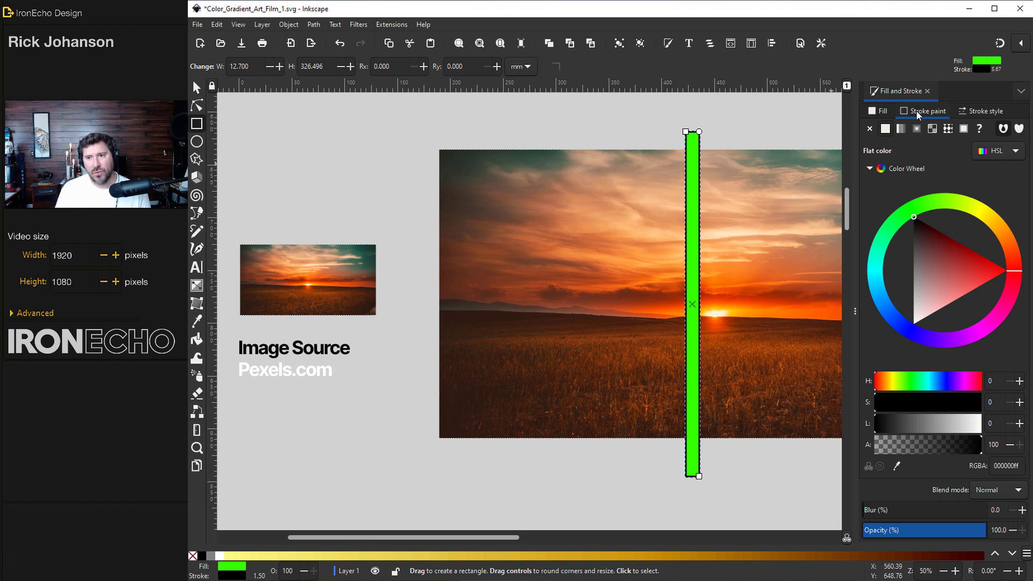
pyautogui.click(869, 128)
pyautogui.click(877, 112)
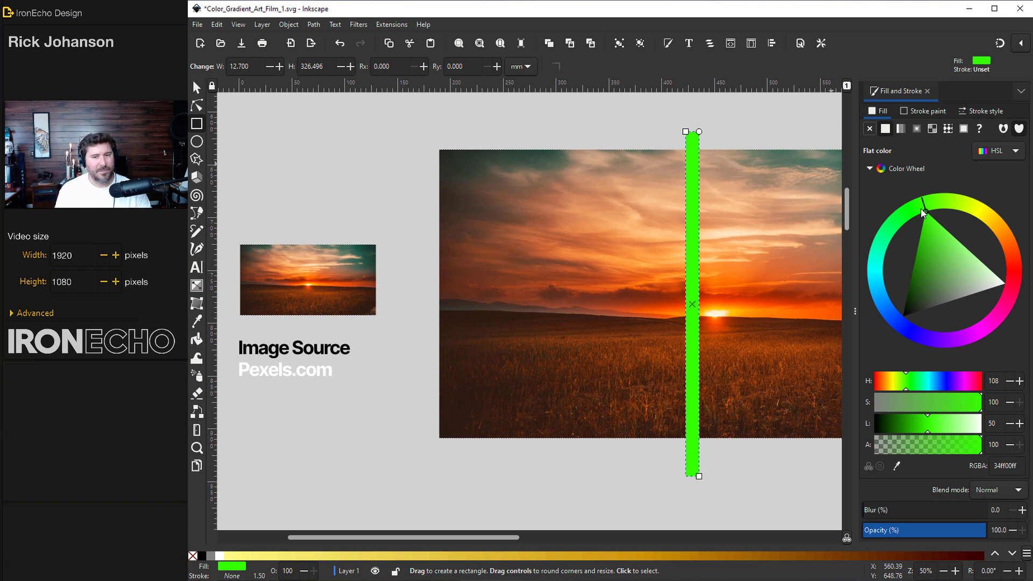
# Step: Change the rectangle's width from 12.700 to 0.5 mm, keeping millimetre units
pyautogui.click(927, 91)
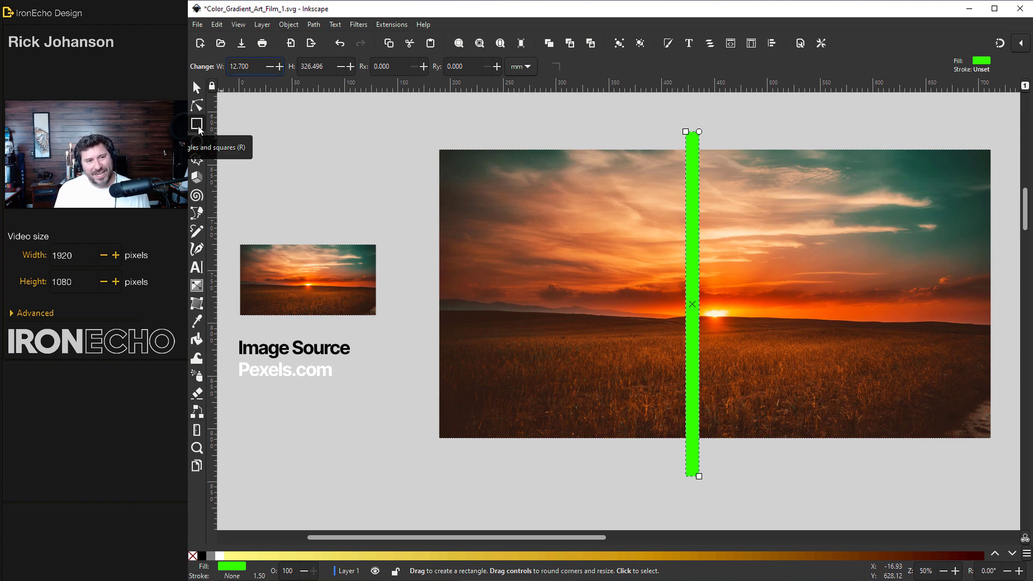
pyautogui.click(253, 66)
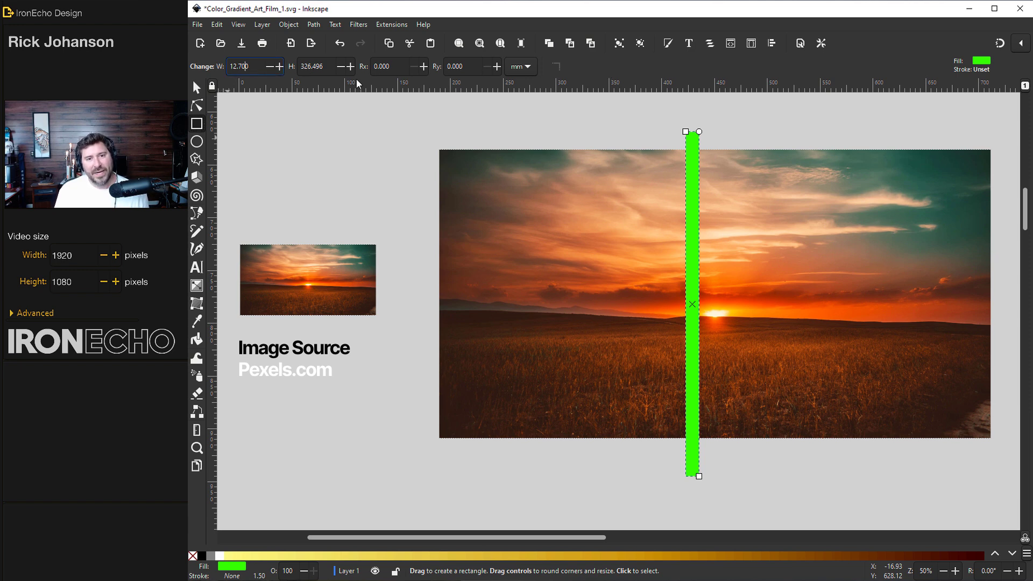
pyautogui.click(516, 67)
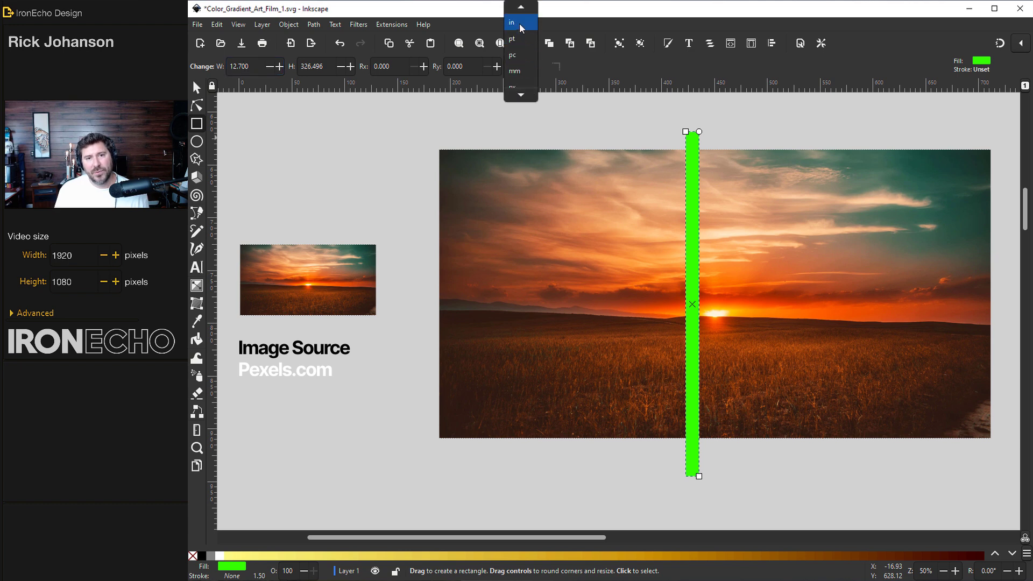
pyautogui.click(516, 70)
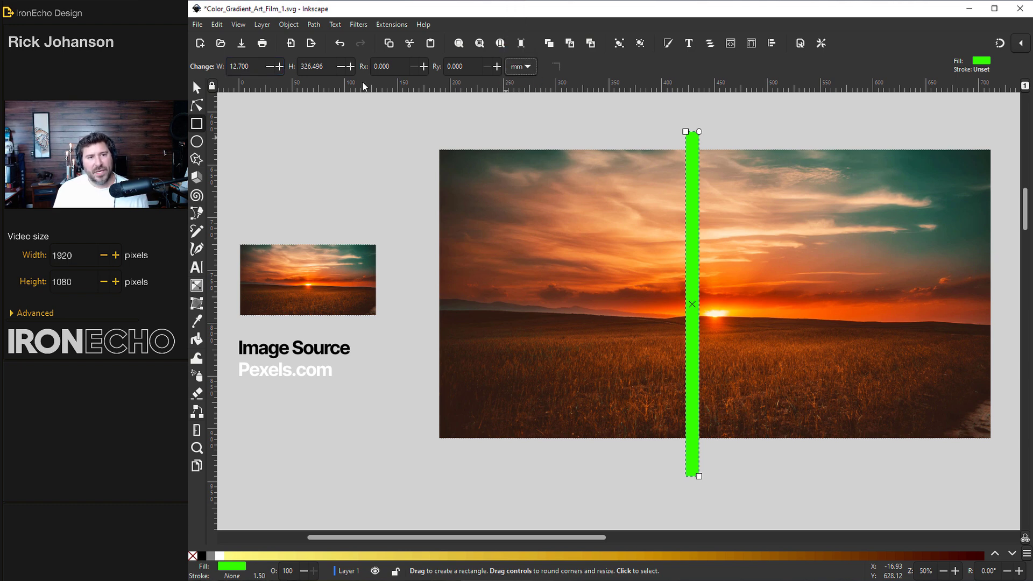
pyautogui.moveTo(261, 70); pyautogui.dragTo(209, 68)
pyautogui.press('BackSpace')
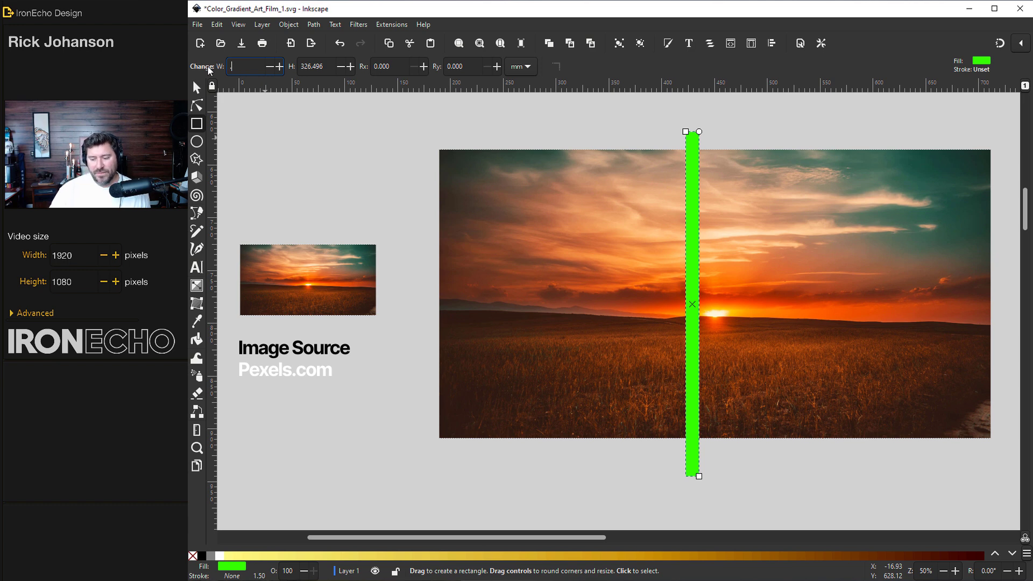
pyautogui.press('Return')
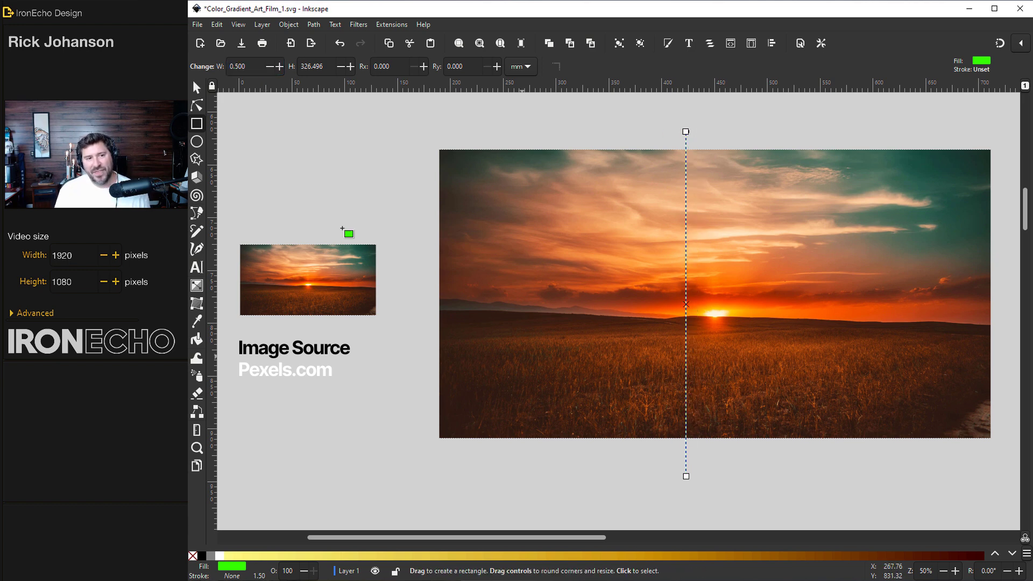
# Step: Move the thin rectangle onto the sun and clip the sunset photo to it
pyautogui.click(197, 87)
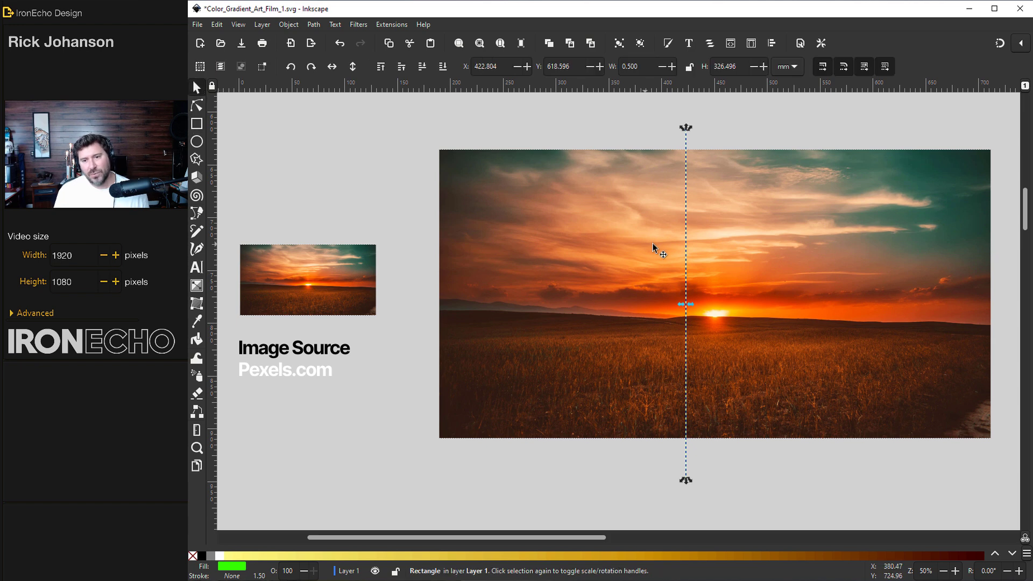
pyautogui.moveTo(688, 235); pyautogui.dragTo(718, 225)
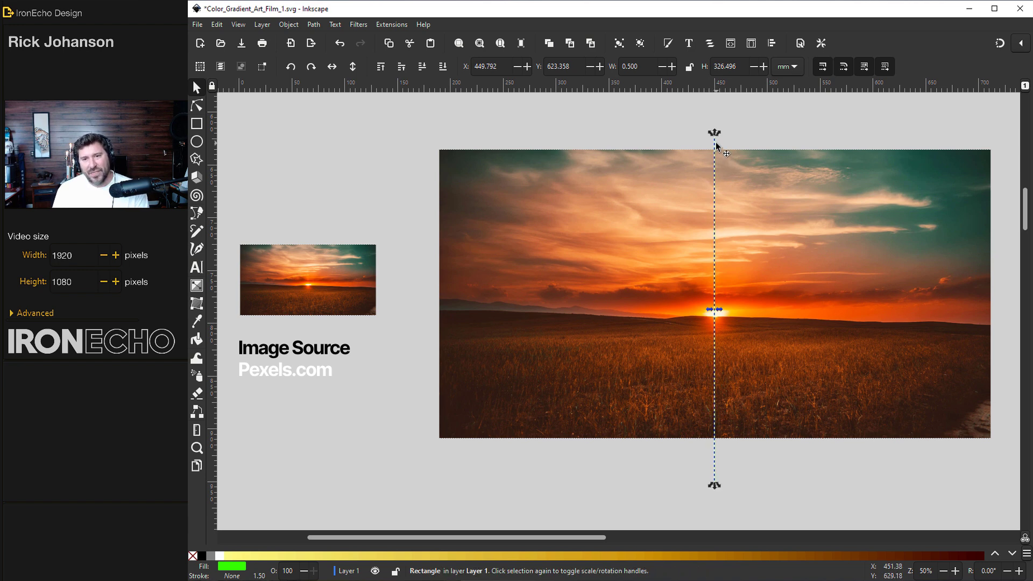
pyautogui.keyDown('shift'); pyautogui.click(770, 189); pyautogui.keyUp('shift')
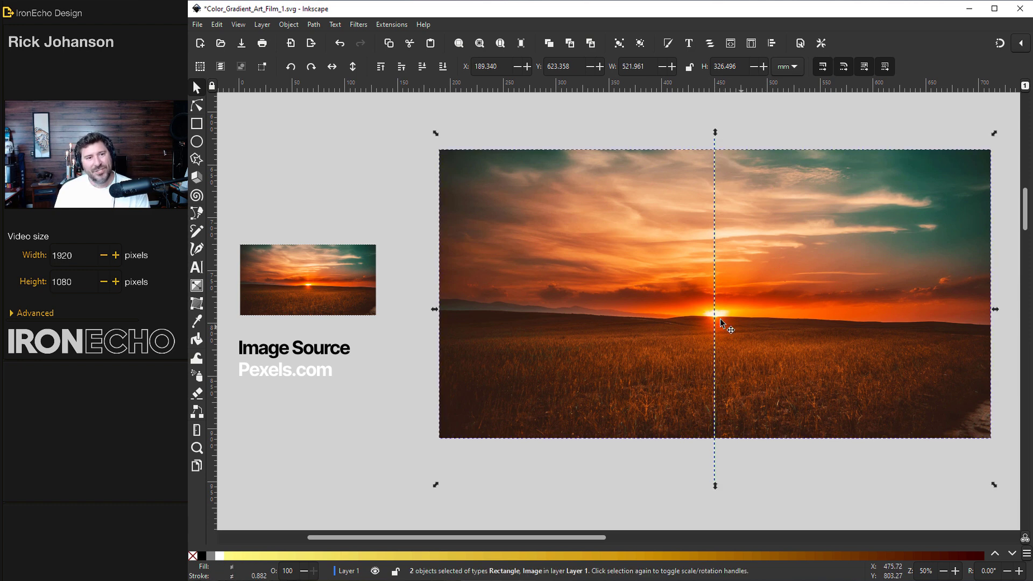
pyautogui.click(289, 24)
pyautogui.moveTo(321, 169)
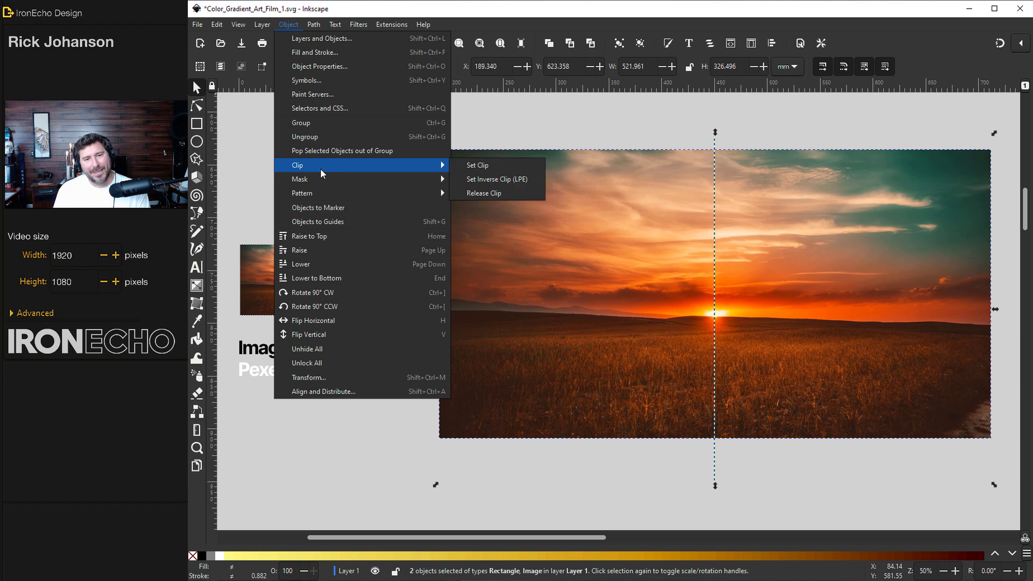
pyautogui.click(470, 165)
pyautogui.click(553, 214)
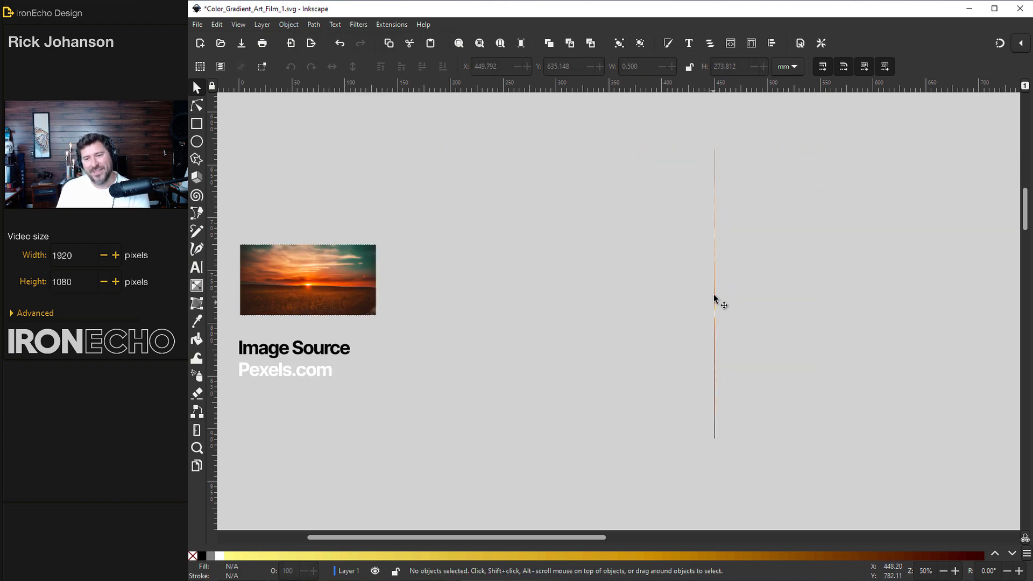
pyautogui.click(714, 189)
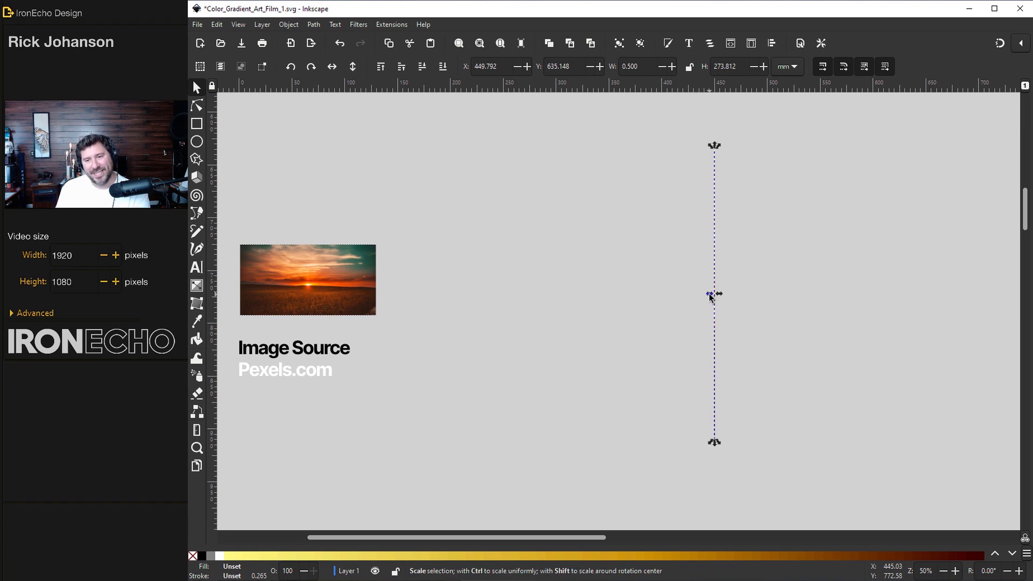
pyautogui.moveTo(710, 295); pyautogui.dragTo(506, 288)
pyautogui.scroll(3, 641, 299)
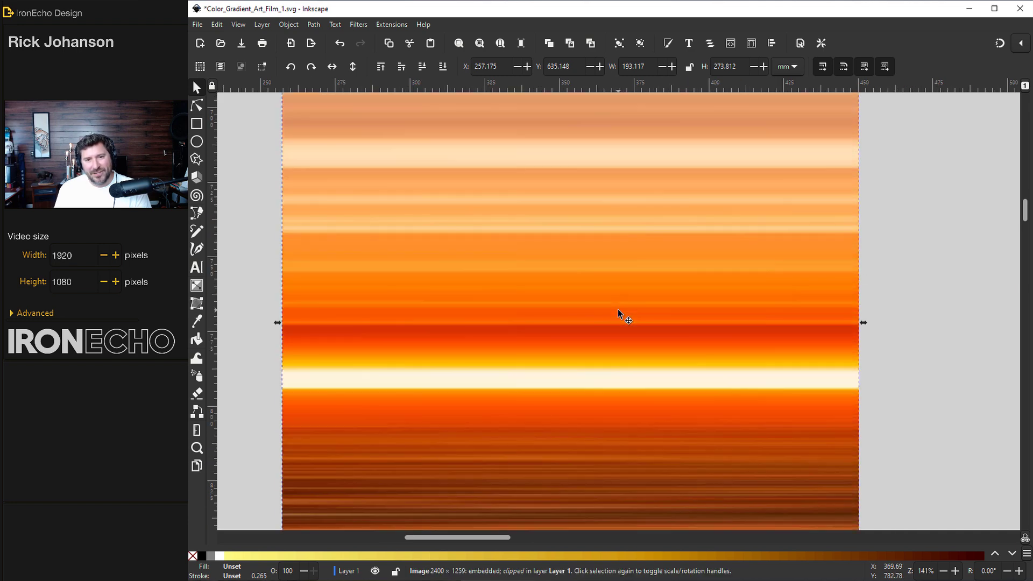
pyautogui.scroll(4, 616, 304)
pyautogui.scroll(-8, 608, 250)
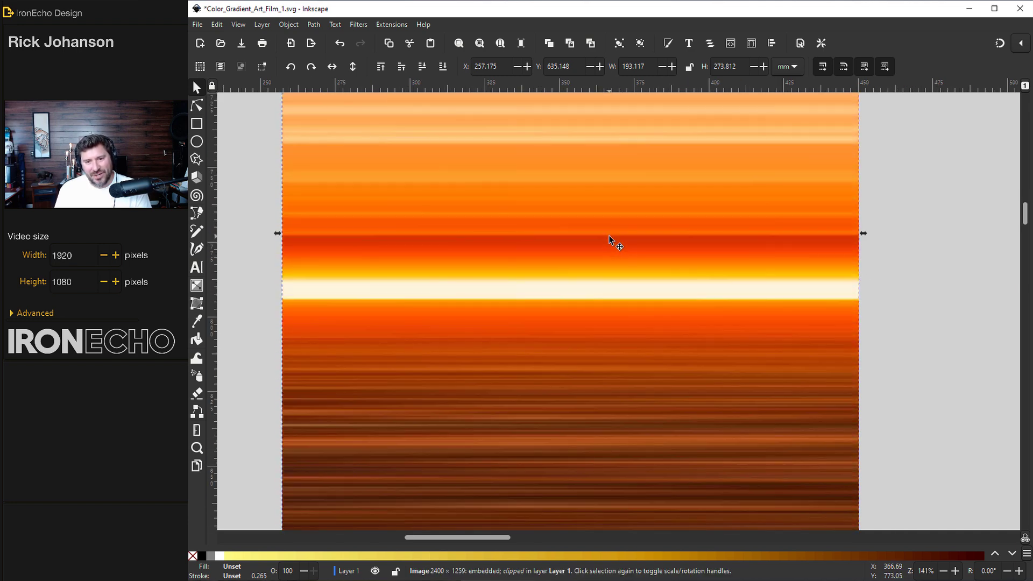
pyautogui.scroll(-4, 610, 240)
pyautogui.scroll(6, 612, 255)
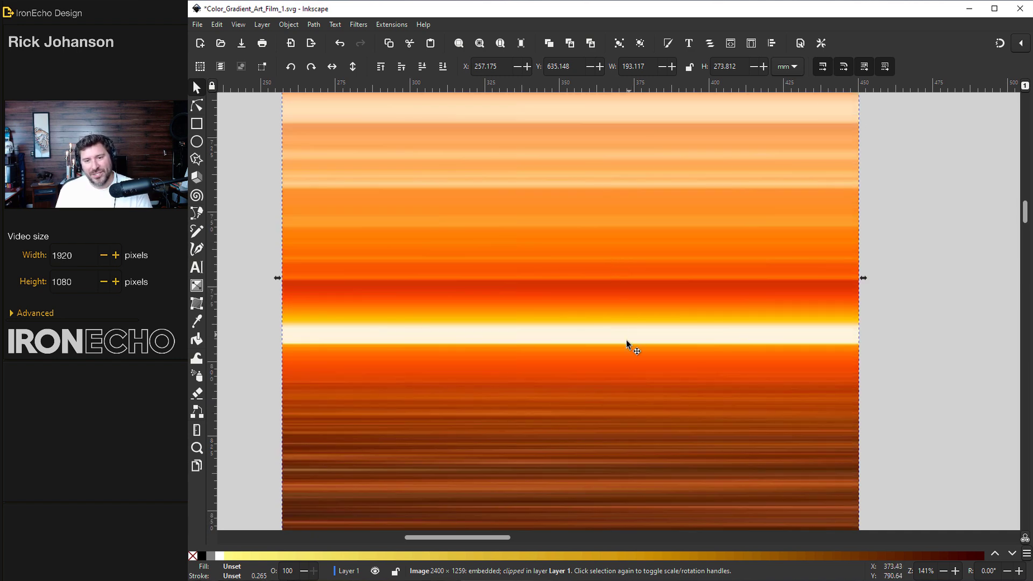
pyautogui.keyDown('ctrl'); pyautogui.scroll(2, 616, 363); pyautogui.keyUp('ctrl')
pyautogui.keyDown('ctrl'); pyautogui.scroll(-2, 619, 359); pyautogui.keyUp('ctrl')
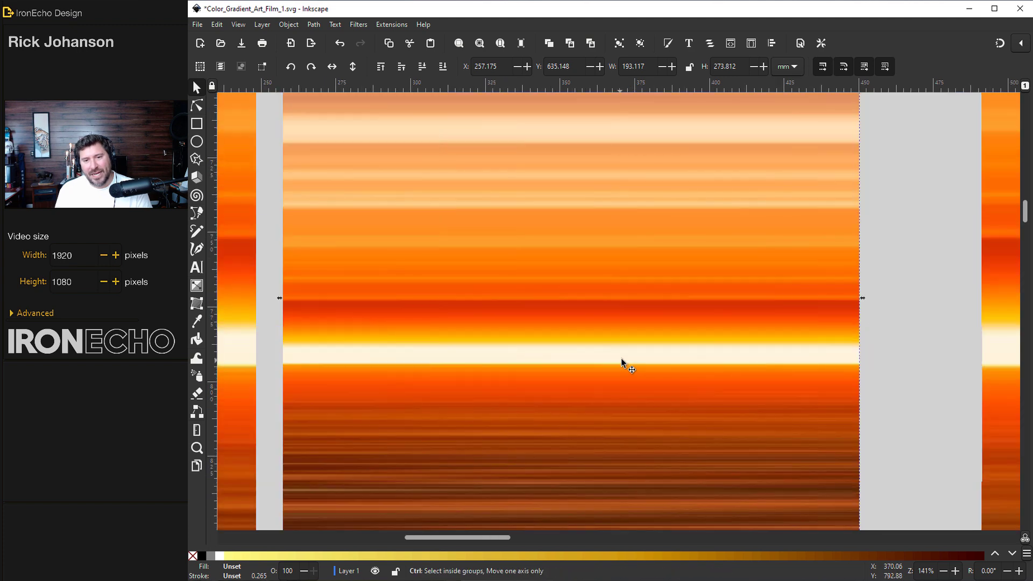
pyautogui.scroll(-2, 632, 355)
pyautogui.keyDown('ctrl'); pyautogui.scroll(-1, 625, 334); pyautogui.keyUp('ctrl')
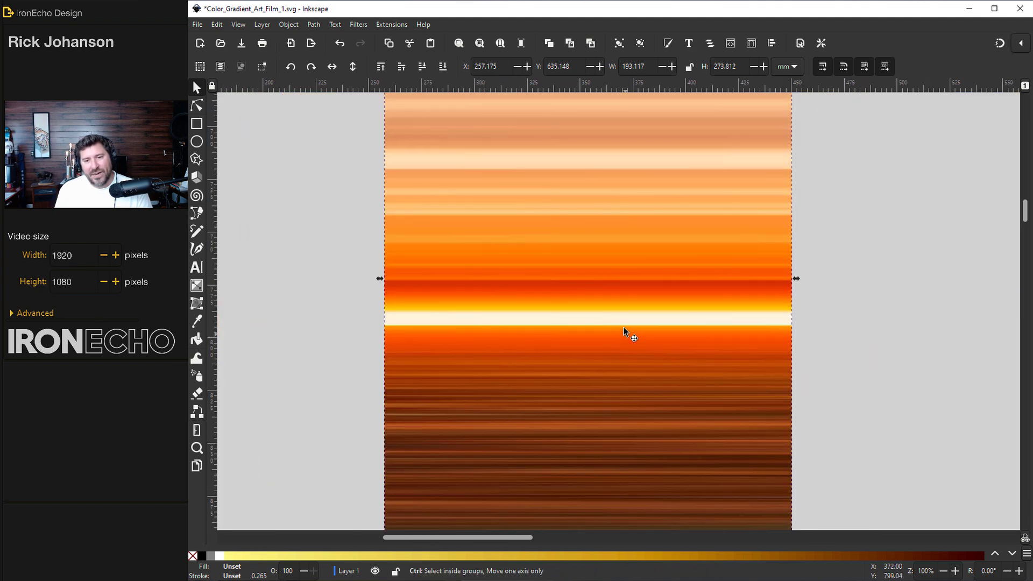
pyautogui.scroll(2, 622, 322)
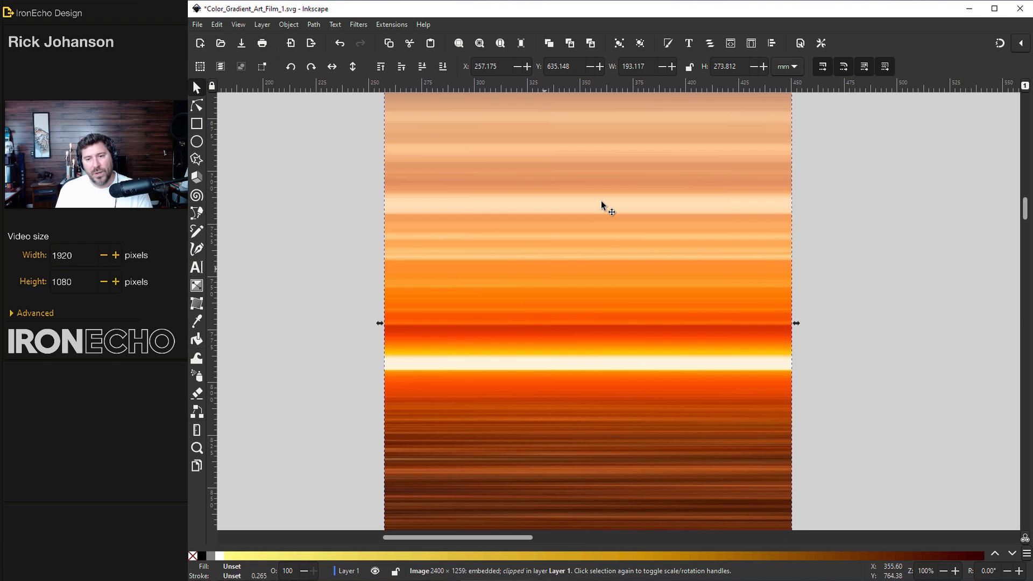
# Step: Apply Raster > Sharpen (radius 1.0, sigma 0.5) to the striped panel, then view the sunset photo
pyautogui.click(391, 24)
pyautogui.moveTo(422, 194)
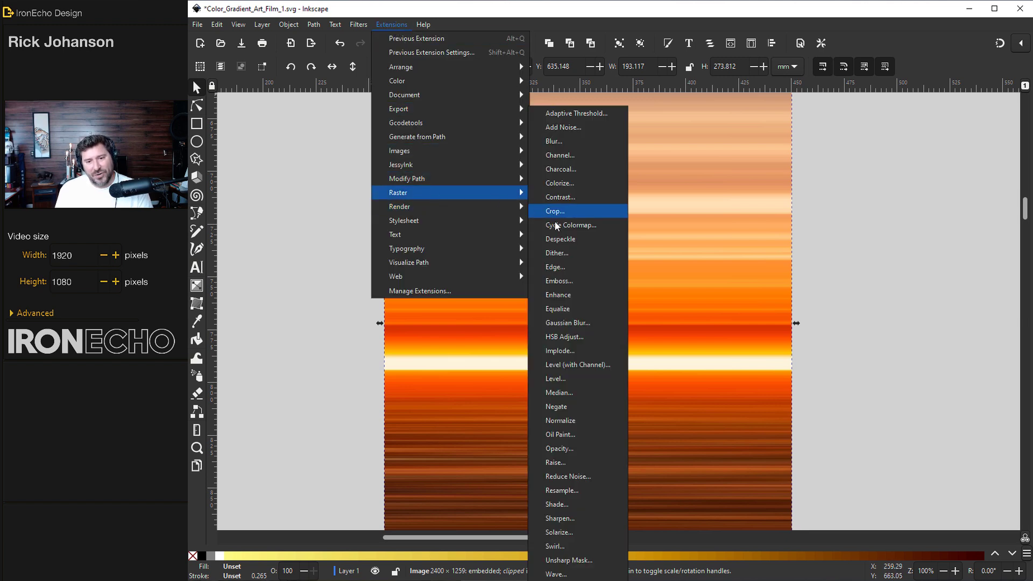
pyautogui.click(570, 518)
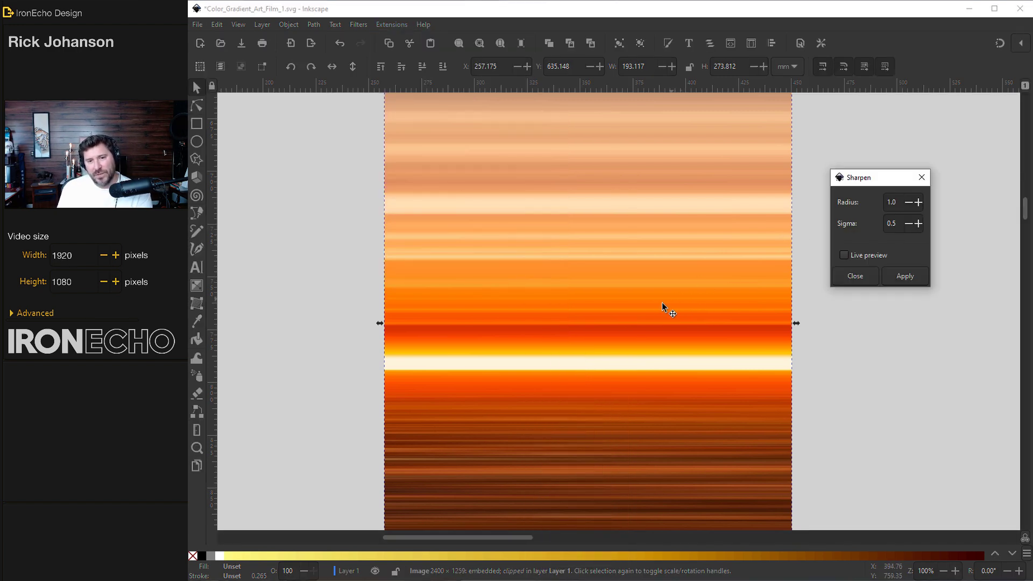
pyautogui.keyDown('ctrl'); pyautogui.scroll(1, 618, 335); pyautogui.keyUp('ctrl')
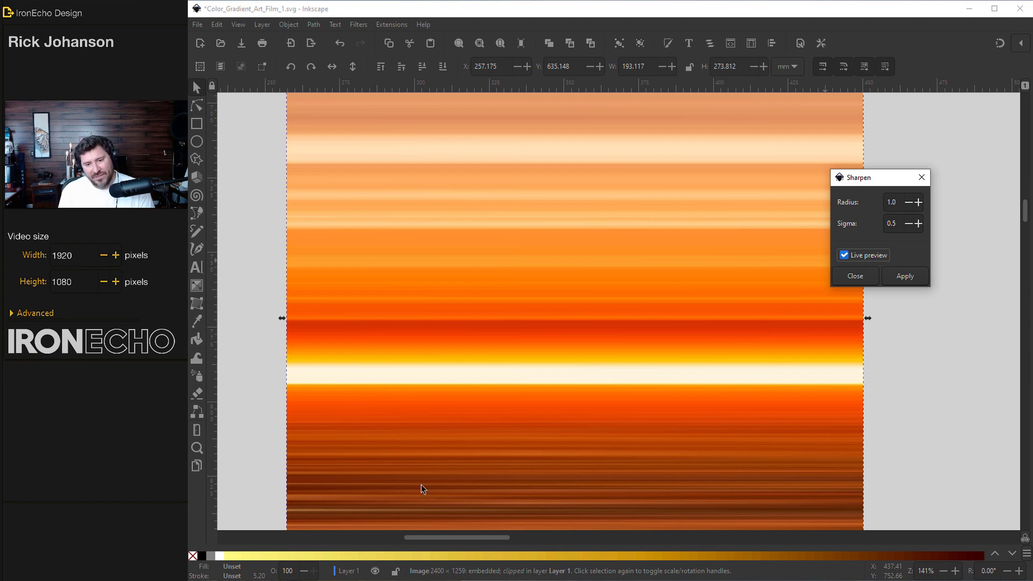
pyautogui.click(906, 276)
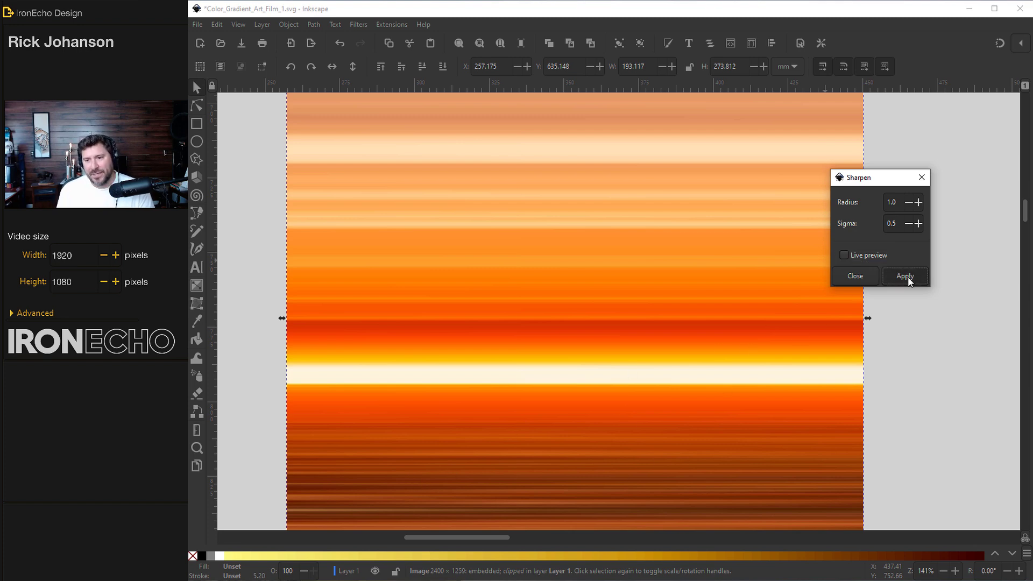
pyautogui.click(855, 276)
pyautogui.keyDown('ctrl'); pyautogui.scroll(-3, 710, 307); pyautogui.keyUp('ctrl')
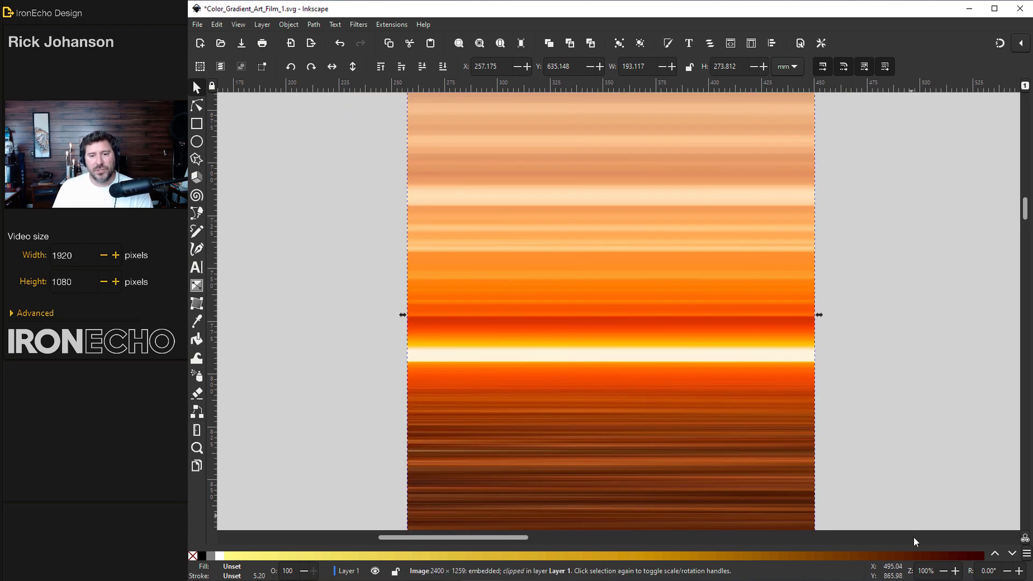
pyautogui.scroll(-10, 652, 374)
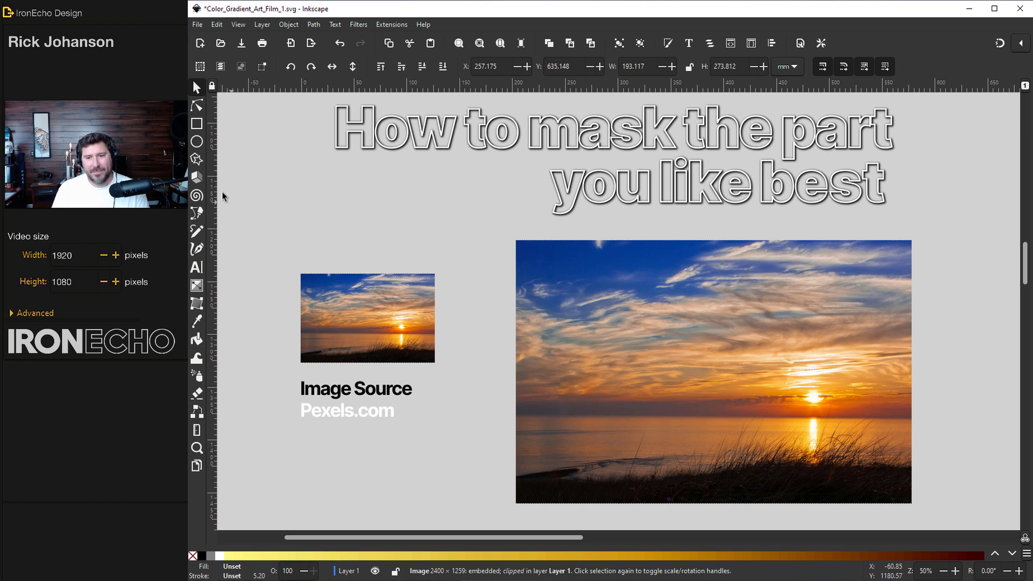
# Step: Draw a tall rectangle down through the sun and set its width to 0.50 mm
pyautogui.press('r')
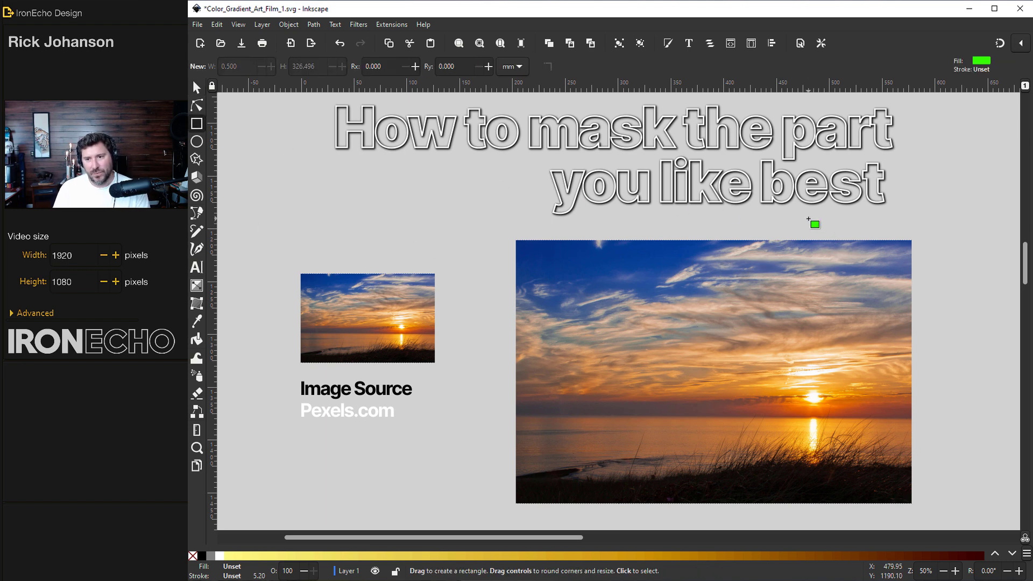
pyautogui.moveTo(808, 220); pyautogui.dragTo(809, 519)
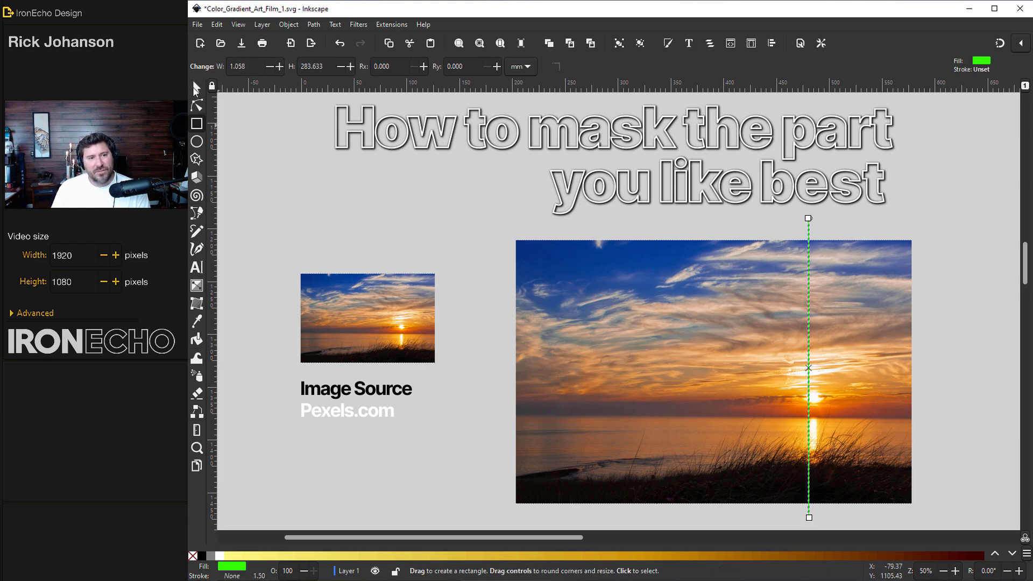
pyautogui.press('s')
pyautogui.scroll(15, 606, 275)
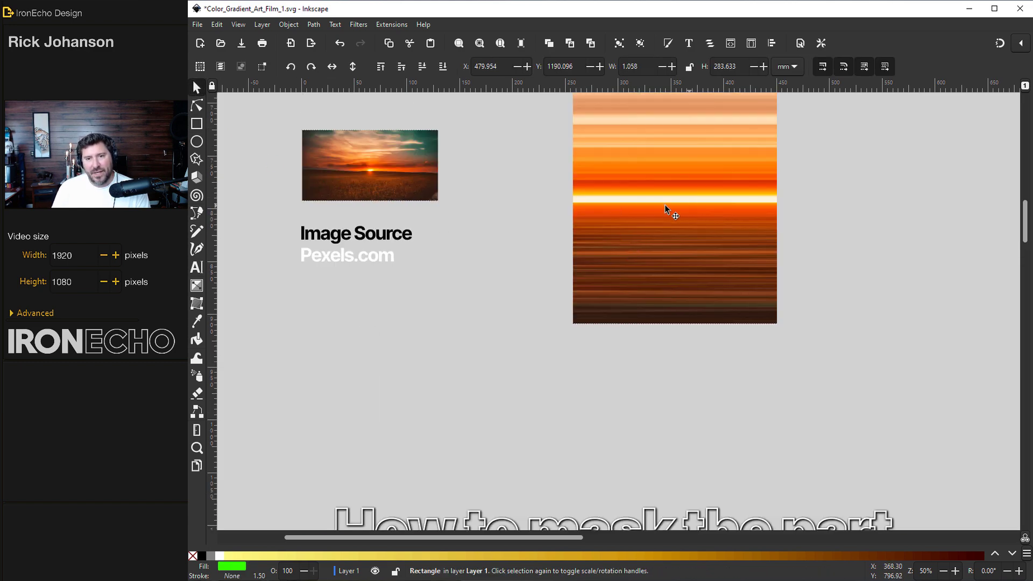
pyautogui.scroll(-15, 810, 370)
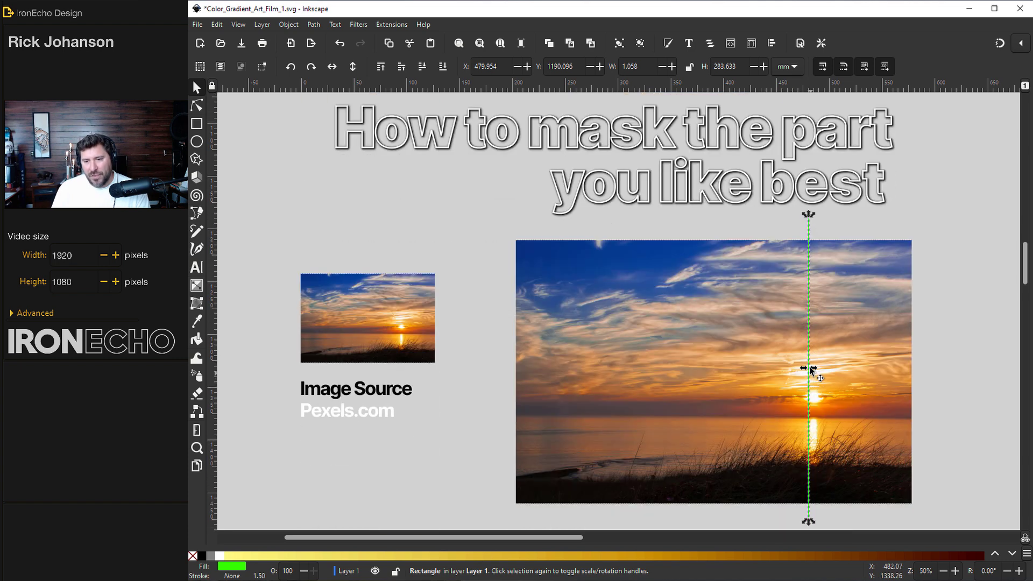
pyautogui.press('r')
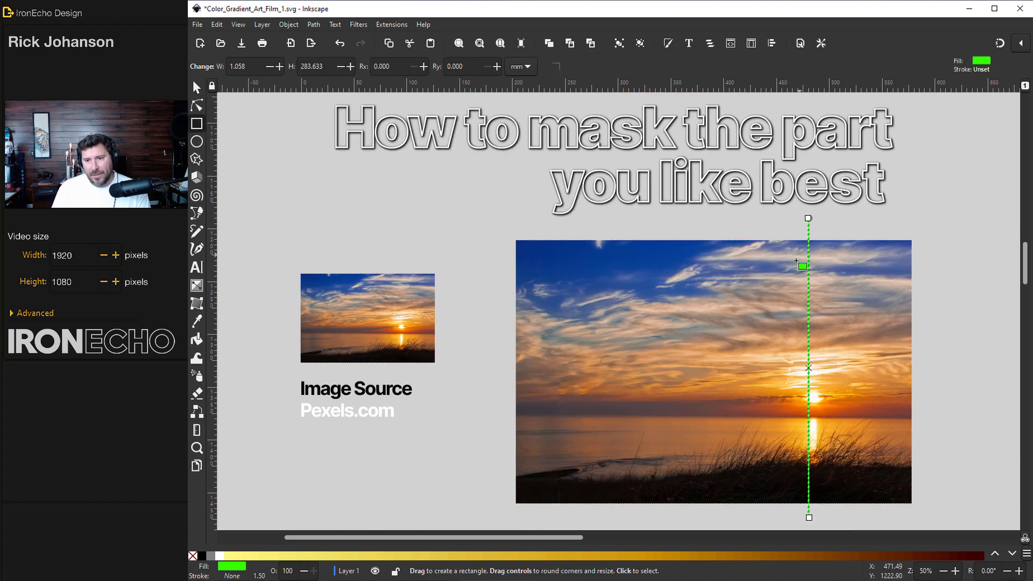
pyautogui.tripleClick(250, 66)
pyautogui.write('.50')
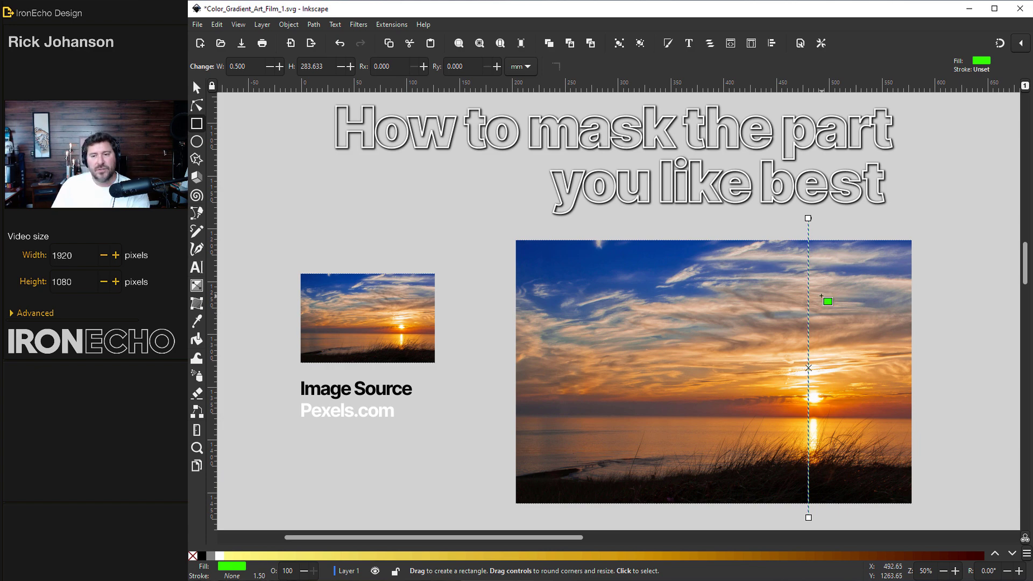
# Step: Nudge the thin rectangle onto the sun's centre at X 479.767
pyautogui.press('s')
pyautogui.scroll(5, 810, 403)
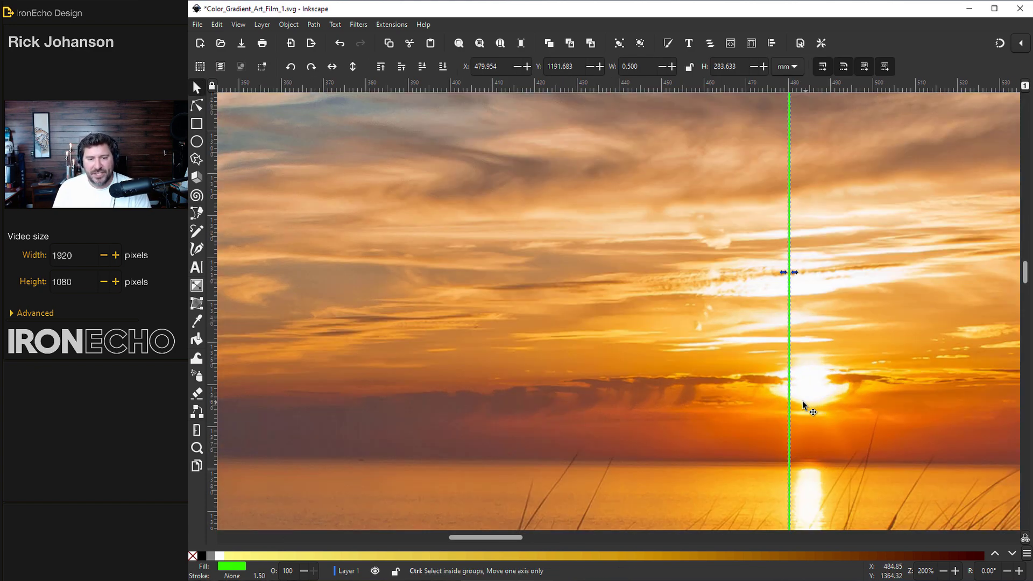
pyautogui.moveTo(783, 365); pyautogui.dragTo(779, 365)
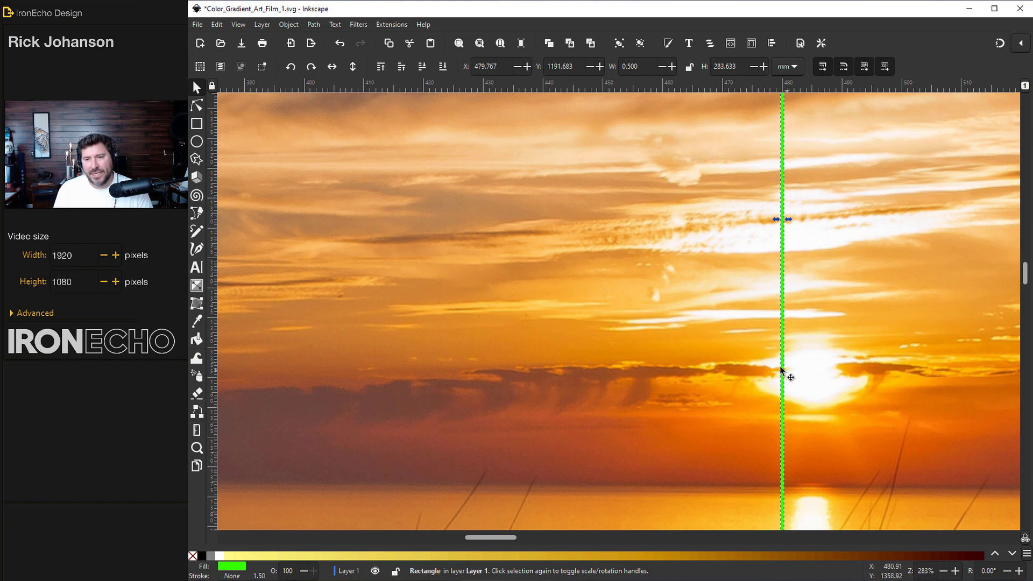
pyautogui.scroll(-5, 783, 376)
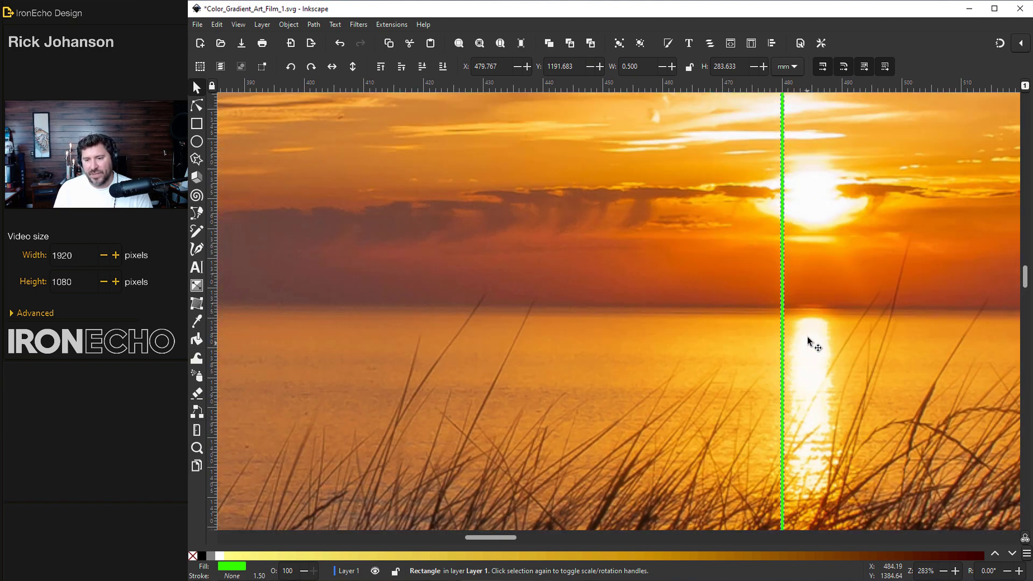
pyautogui.scroll(-3, 801, 350)
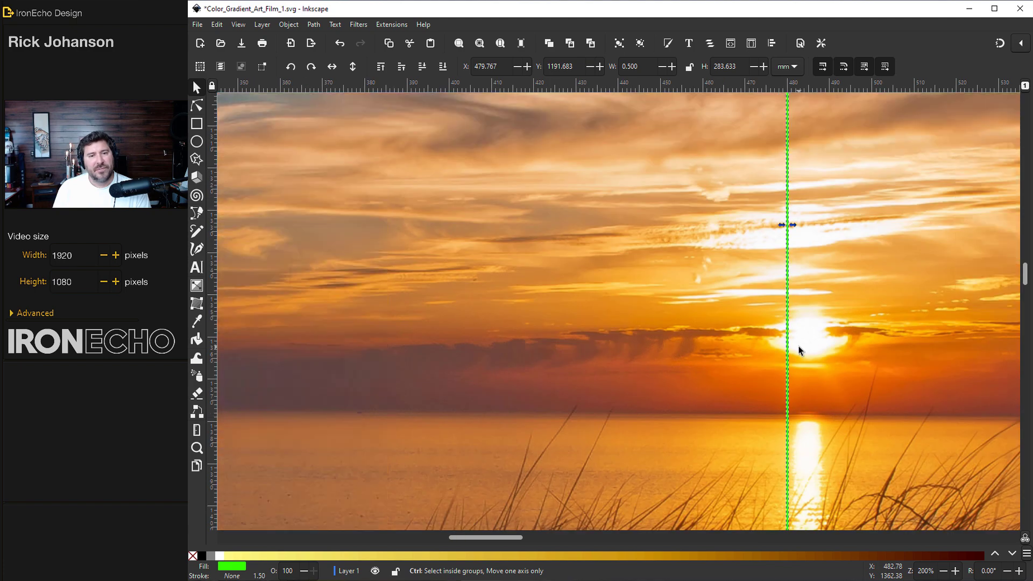
# Step: Clip the sunset photo to the new 0.5 mm rectangle
pyautogui.scroll(-1, 799, 346)
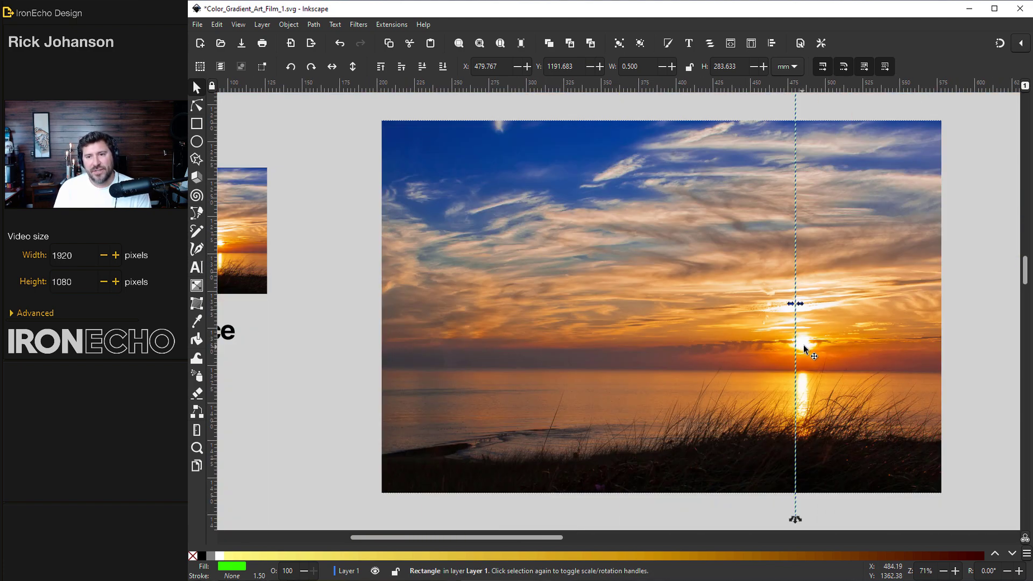
pyautogui.keyDown('shift'); pyautogui.click(870, 209); pyautogui.keyUp('shift')
pyautogui.click(286, 25)
pyautogui.moveTo(357, 166)
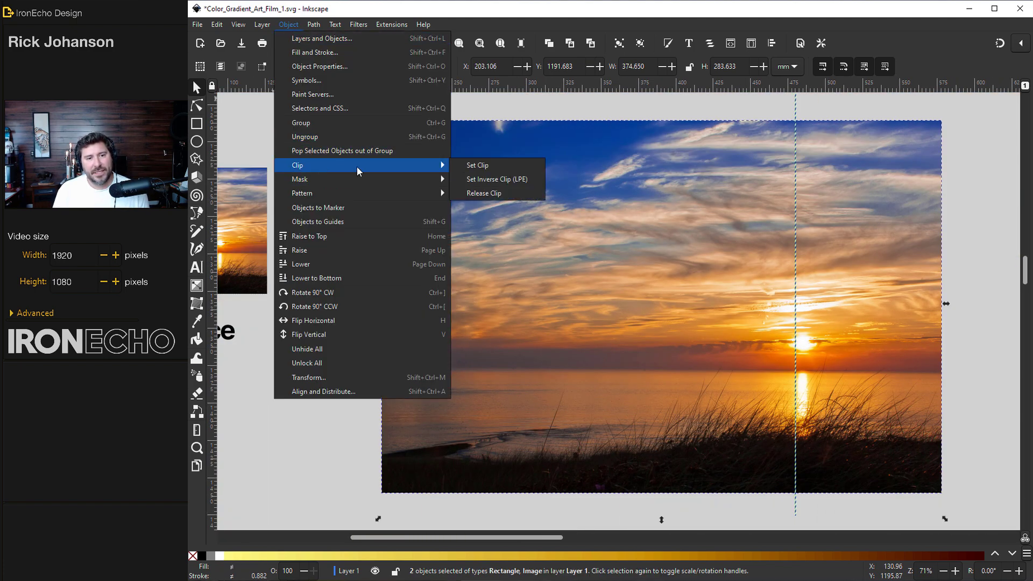
pyautogui.click(500, 167)
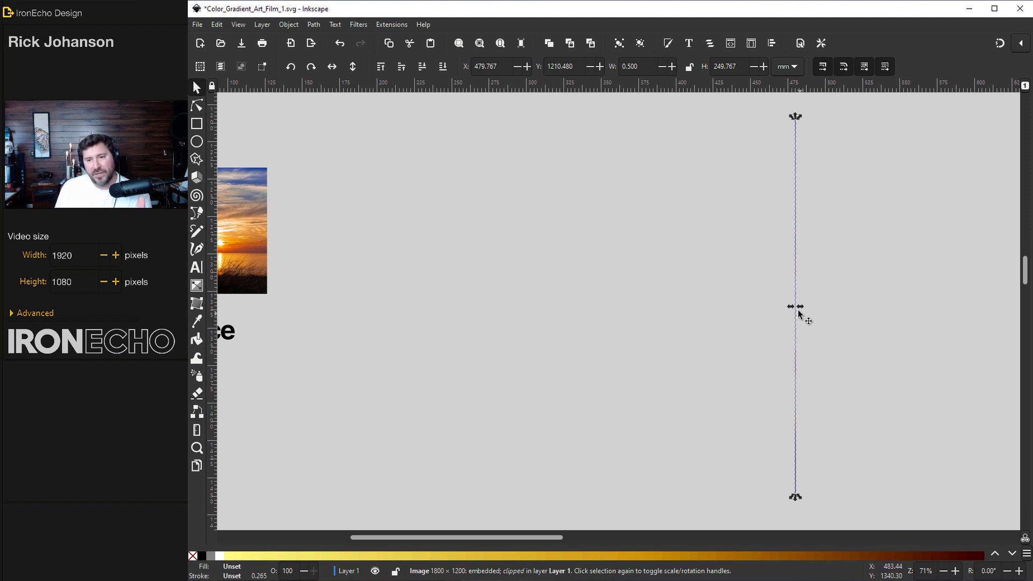
# Step: Stretch the clipped slice leftward into a 147.552 × 249.767 mm striped panel and view it
pyautogui.moveTo(801, 307); pyautogui.dragTo(882, 306)
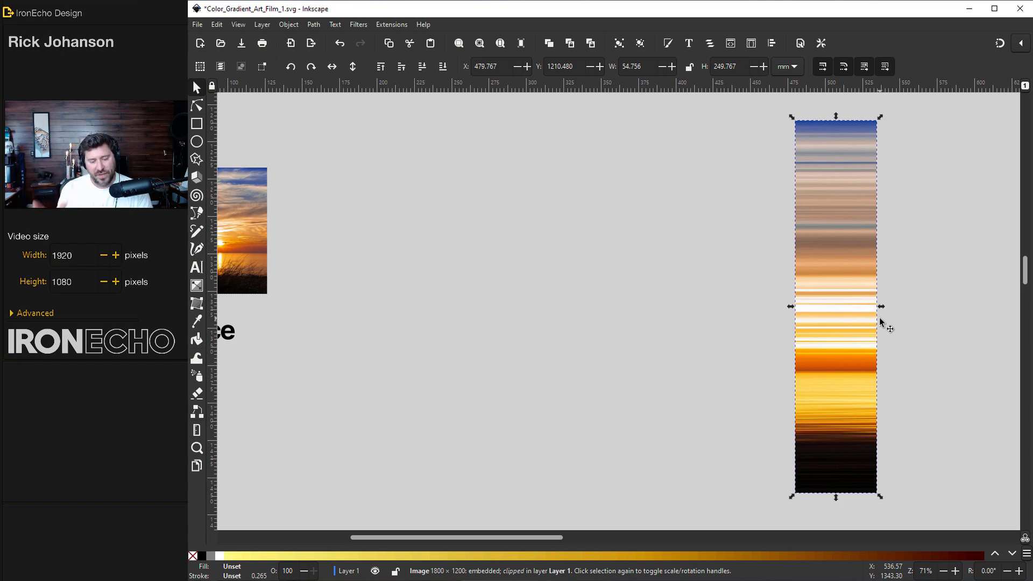
pyautogui.moveTo(882, 307); pyautogui.dragTo(572, 317)
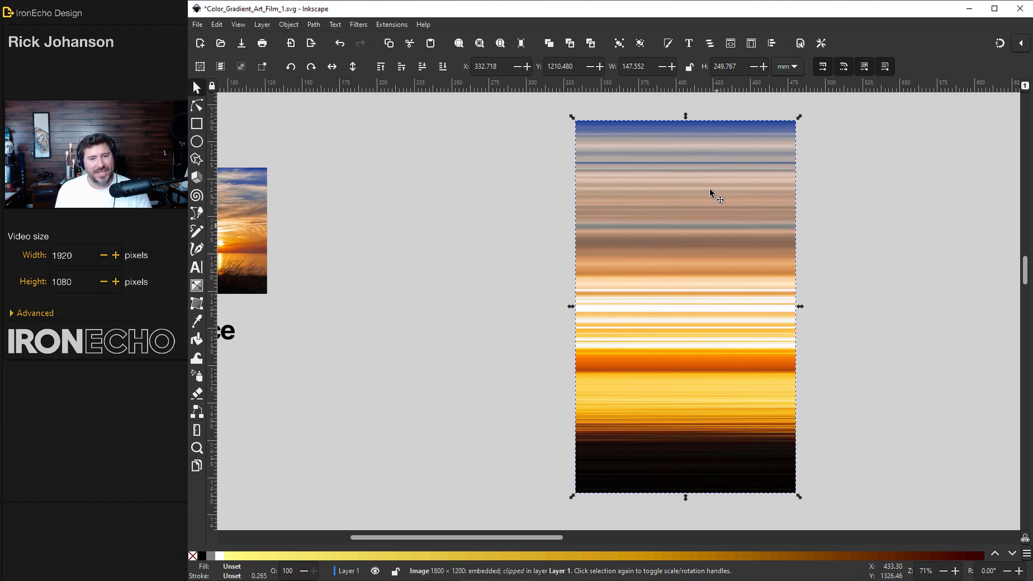
pyautogui.scroll(8, 540, 296)
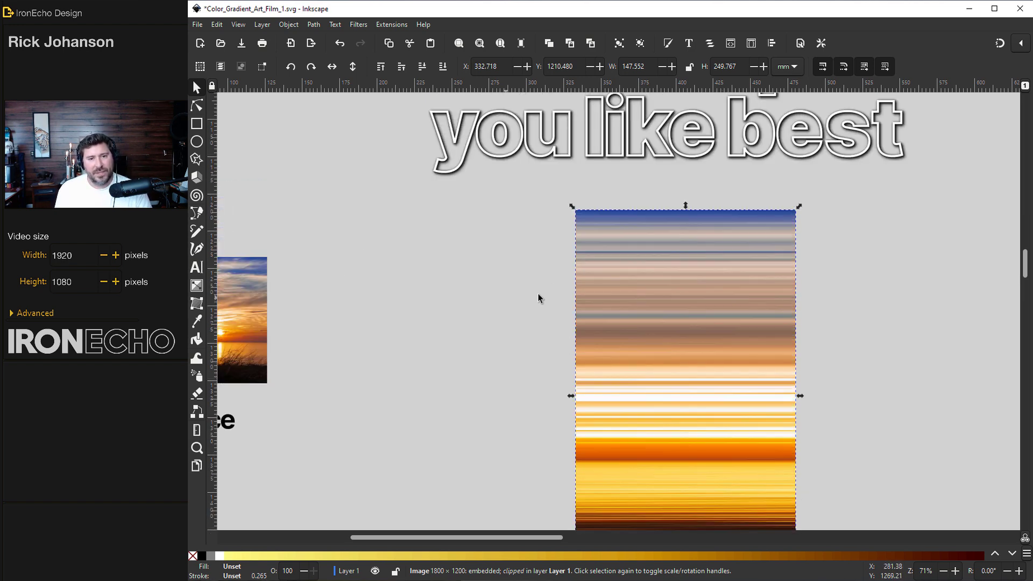
pyautogui.scroll(-6, 641, 303)
pyautogui.scroll(-2, 641, 303)
pyautogui.moveTo(691, 310); pyautogui.dragTo(579, 328)
pyautogui.scroll(2, 578, 323)
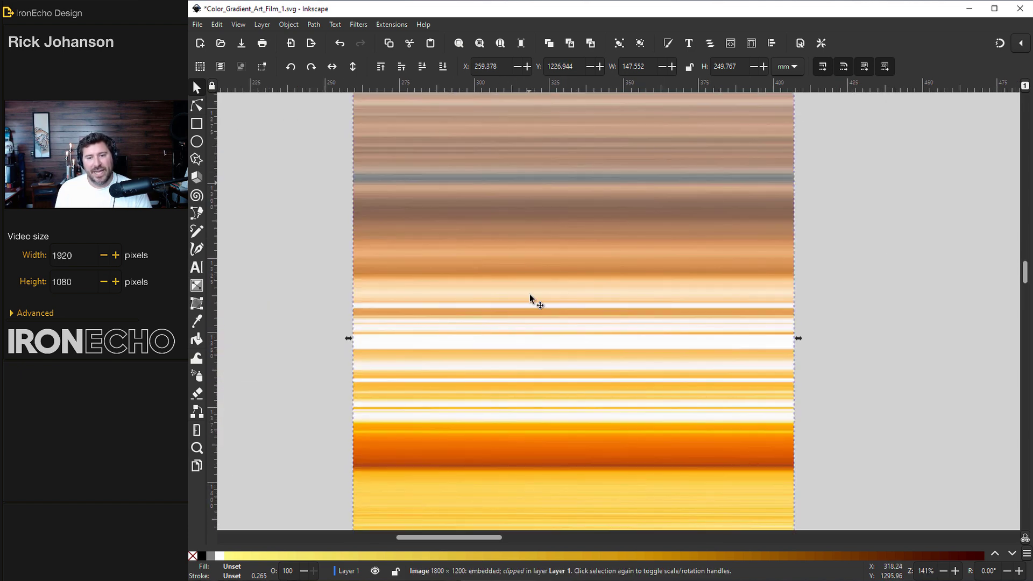
pyautogui.scroll(-4, 582, 299)
pyautogui.scroll(-1, 573, 263)
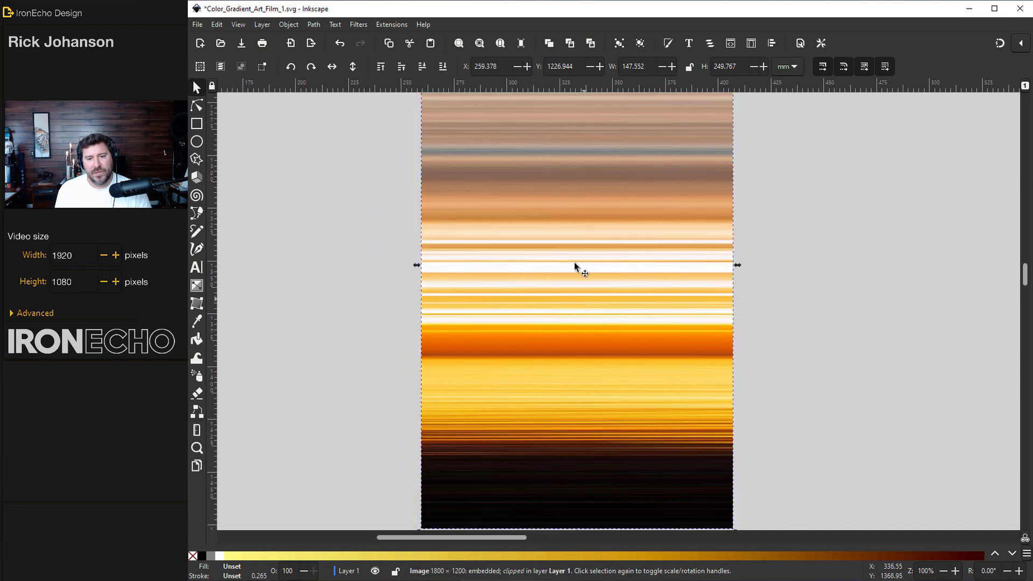
pyautogui.scroll(-2, 584, 313)
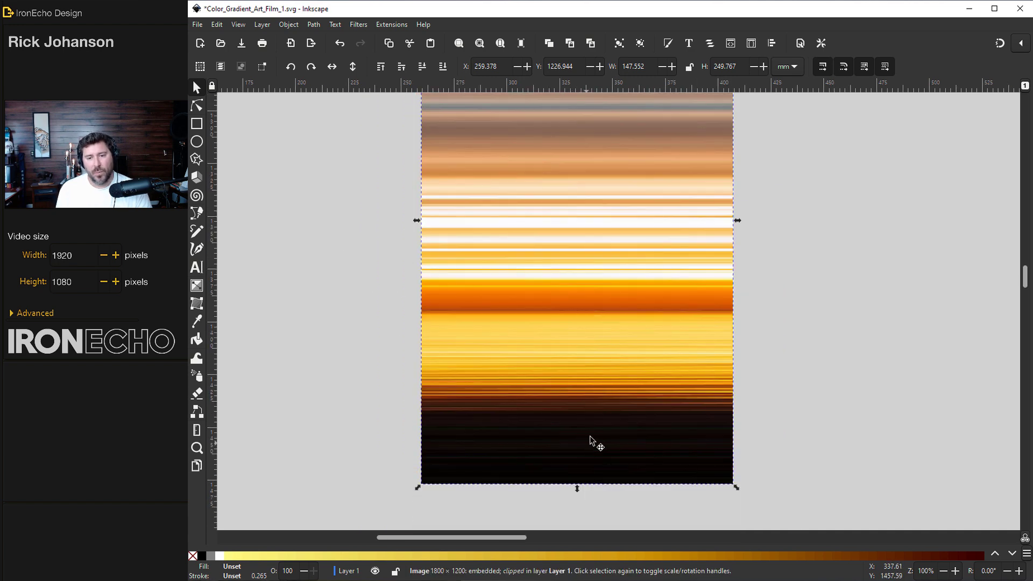
pyautogui.scroll(-1, 599, 399)
pyautogui.scroll(2, 599, 399)
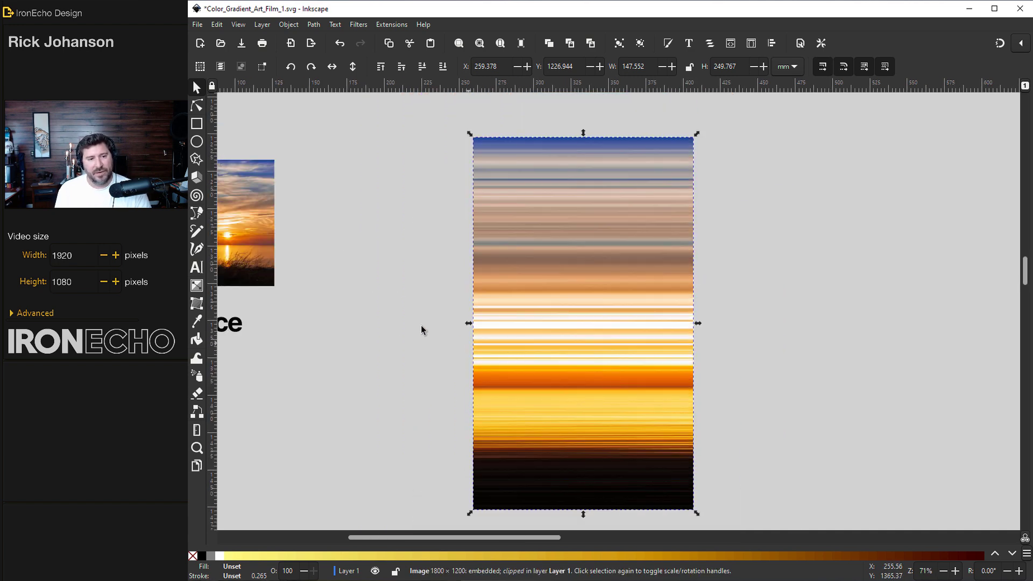
# Step: Draw a rectangle over the striped panel with white fill at half opacity
pyautogui.click(197, 124)
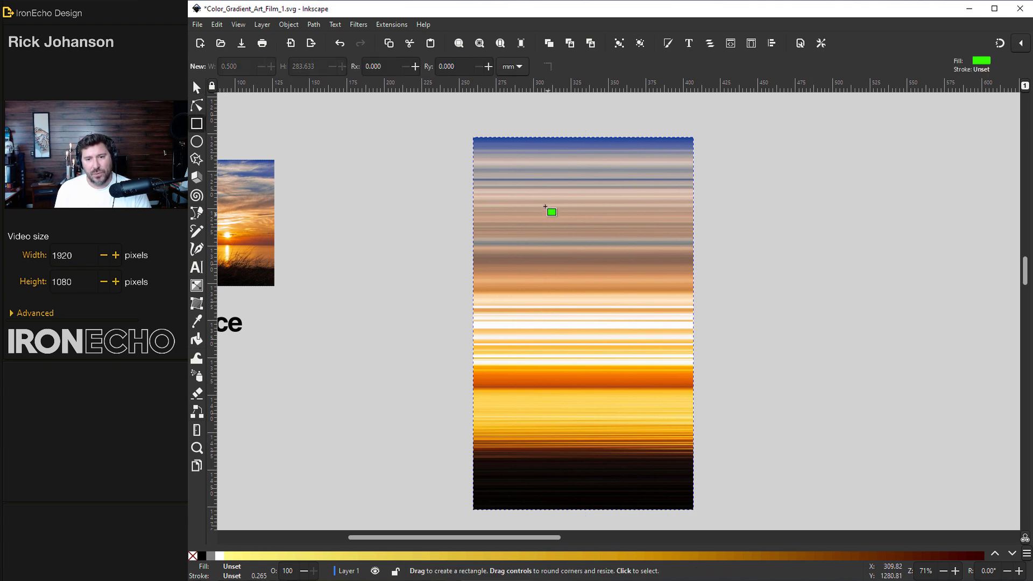
pyautogui.moveTo(566, 220); pyautogui.dragTo(670, 461)
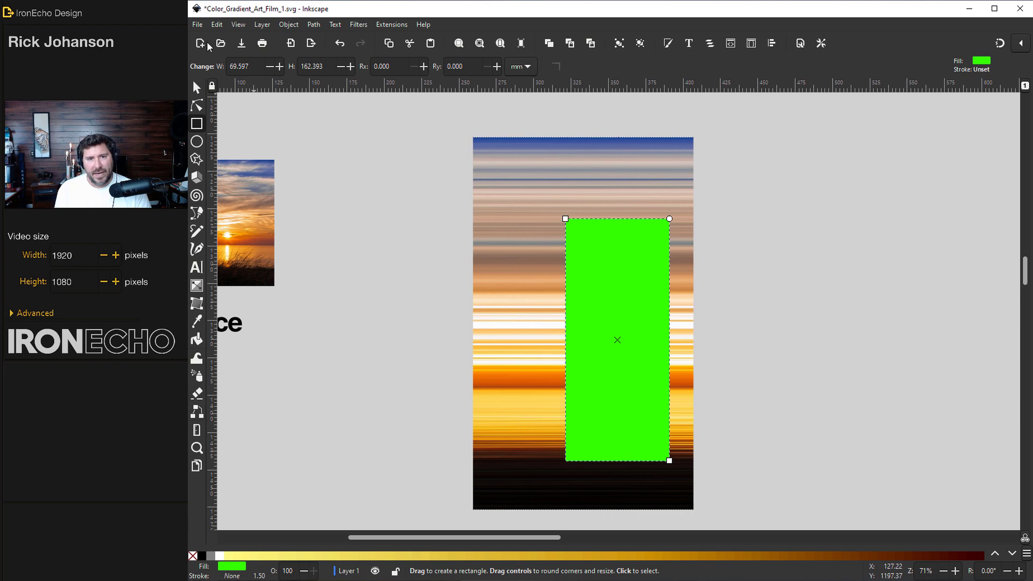
pyautogui.click(288, 25)
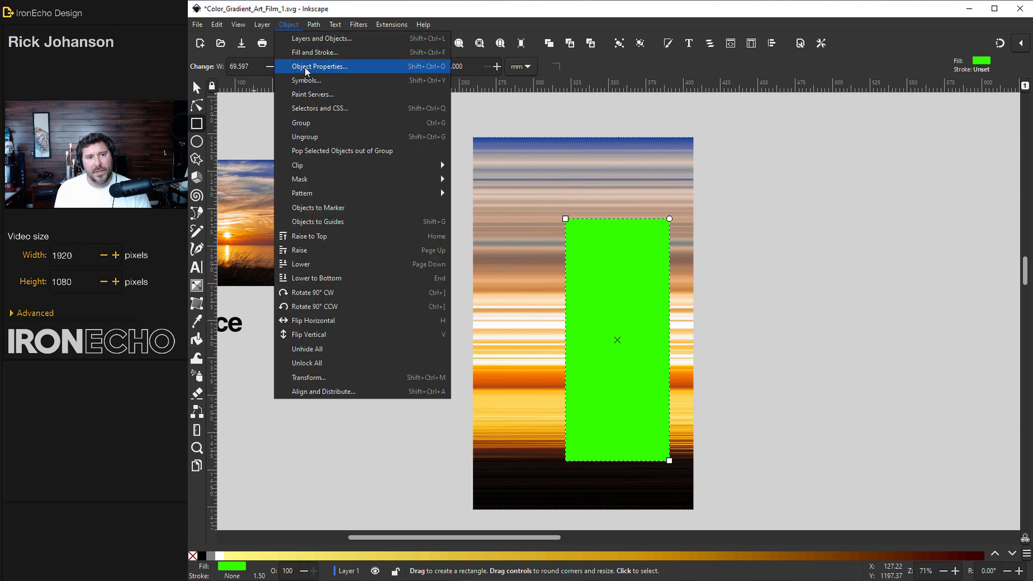
pyautogui.click(310, 52)
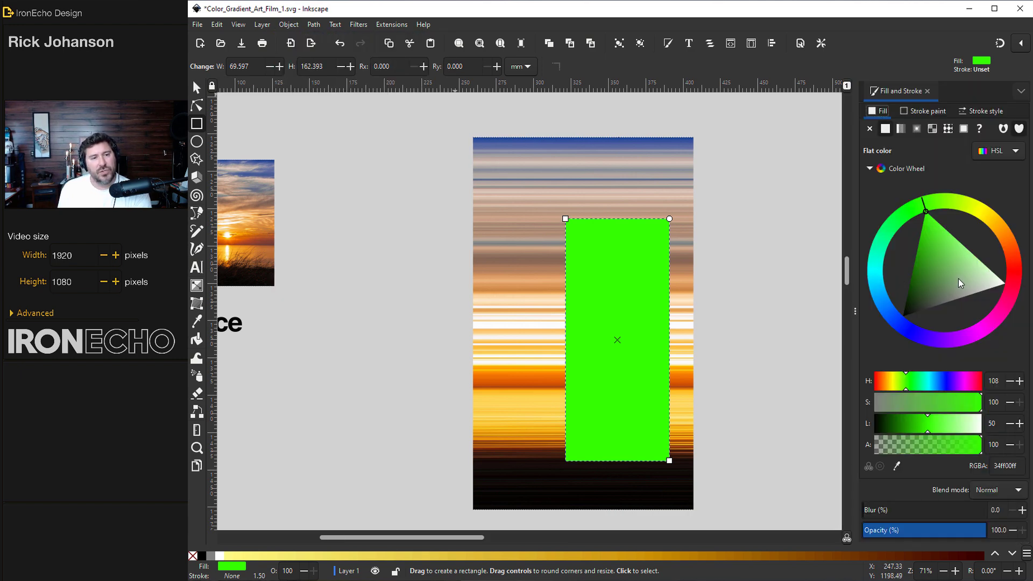
pyautogui.moveTo(965, 279); pyautogui.dragTo(1019, 292)
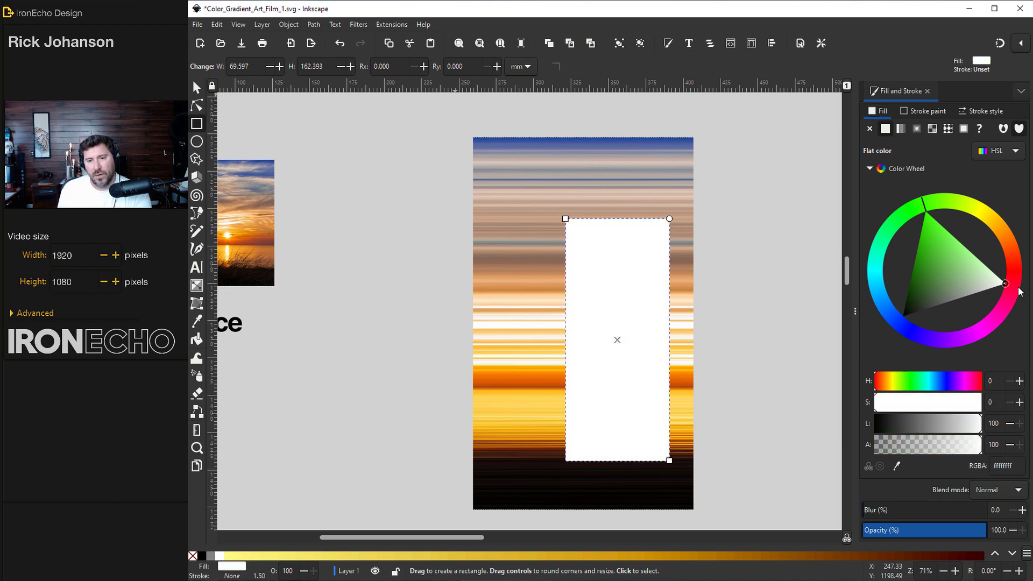
pyautogui.click(926, 532)
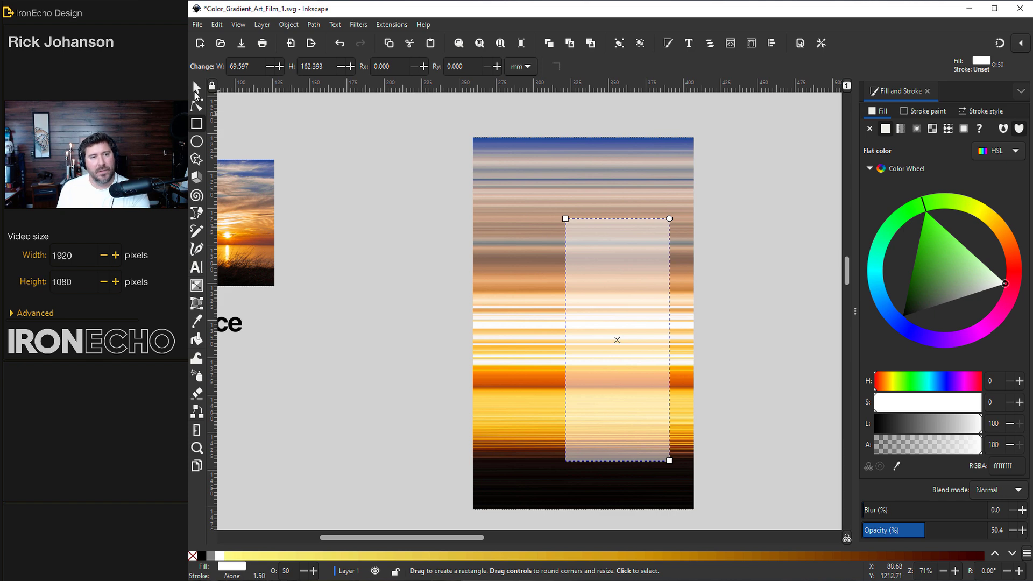
# Step: Position the white 69.597 × 160.148 mm rectangle, restore full opacity, and also select the striped image
pyautogui.click(197, 88)
pyautogui.moveTo(595, 290); pyautogui.dragTo(589, 287)
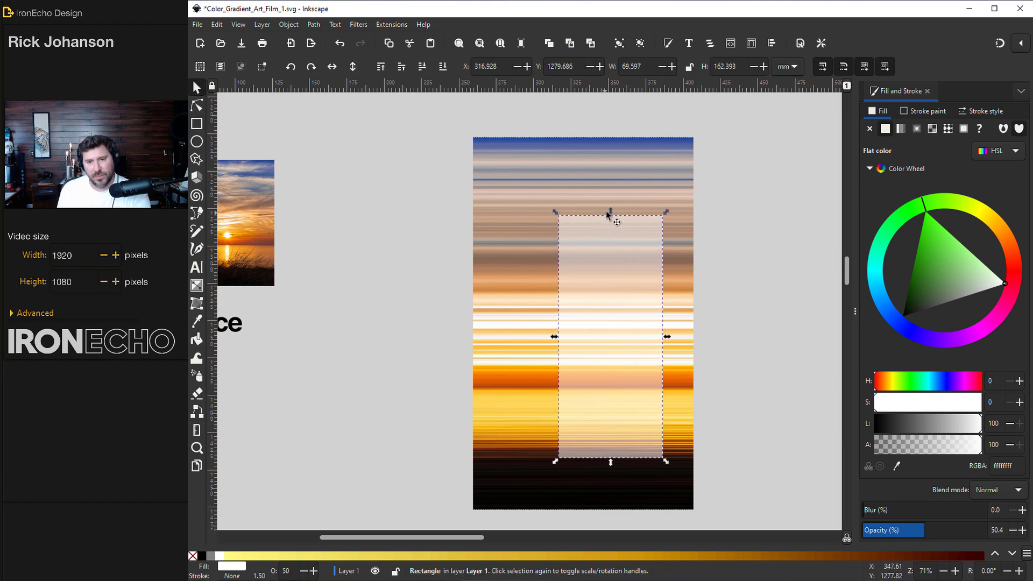
pyautogui.moveTo(611, 211); pyautogui.dragTo(610, 219)
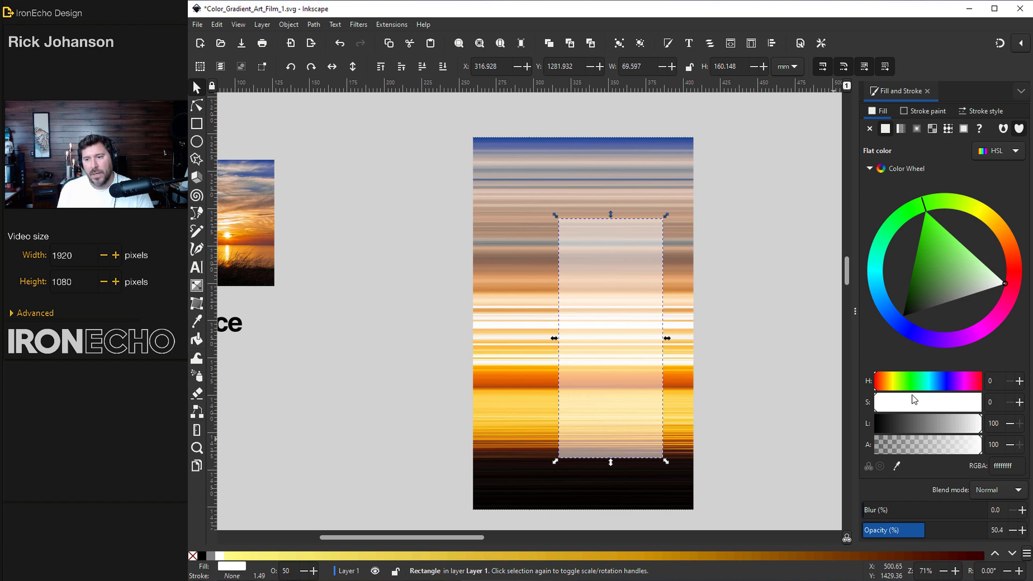
pyautogui.moveTo(922, 531); pyautogui.dragTo(988, 531)
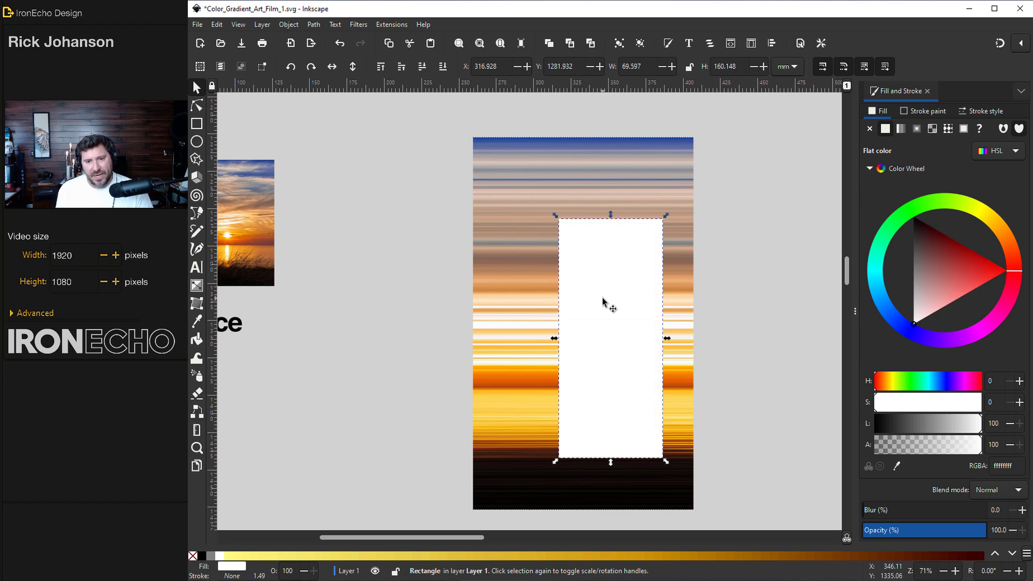
pyautogui.keyDown('shift'); pyautogui.click(530, 233); pyautogui.keyUp('shift')
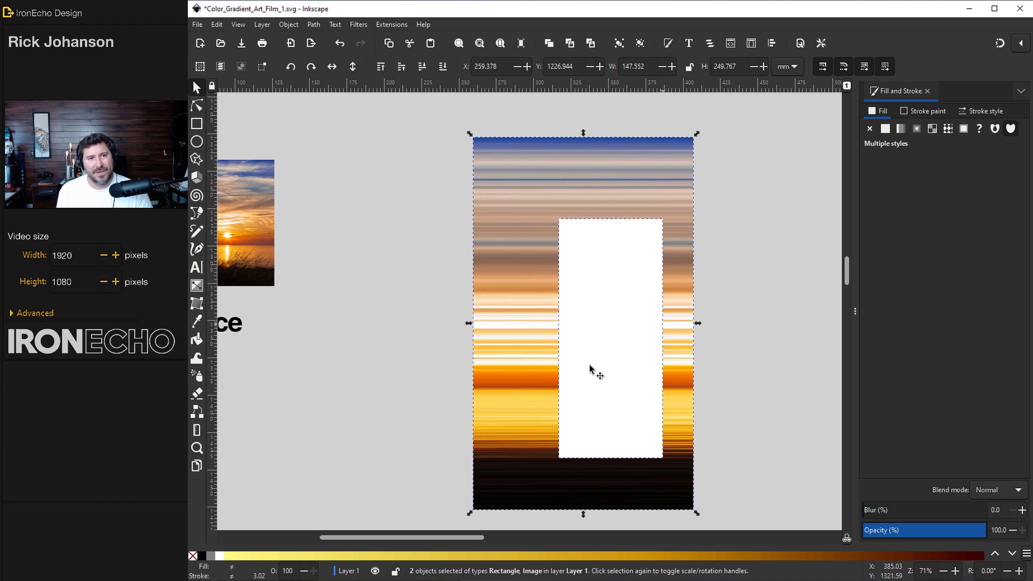
# Step: Mask the striped image with the white rectangle
pyautogui.click(283, 24)
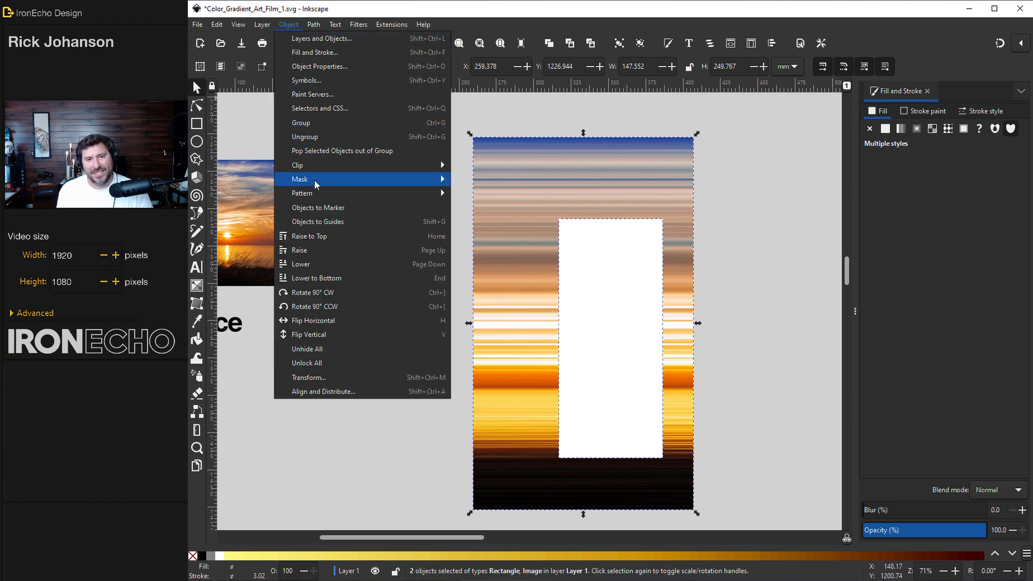
pyautogui.moveTo(314, 179)
pyautogui.click(474, 178)
# Step: Widen the masked panel leftward to 121.191 × 160.148 mm
pyautogui.scroll(1, 635, 369)
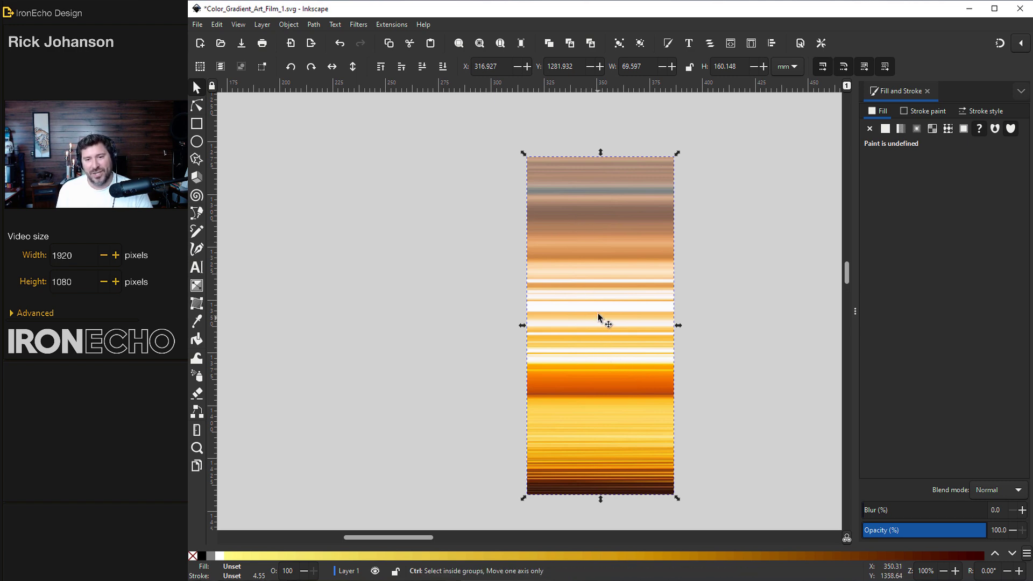
pyautogui.moveTo(522, 325); pyautogui.dragTo(412, 325)
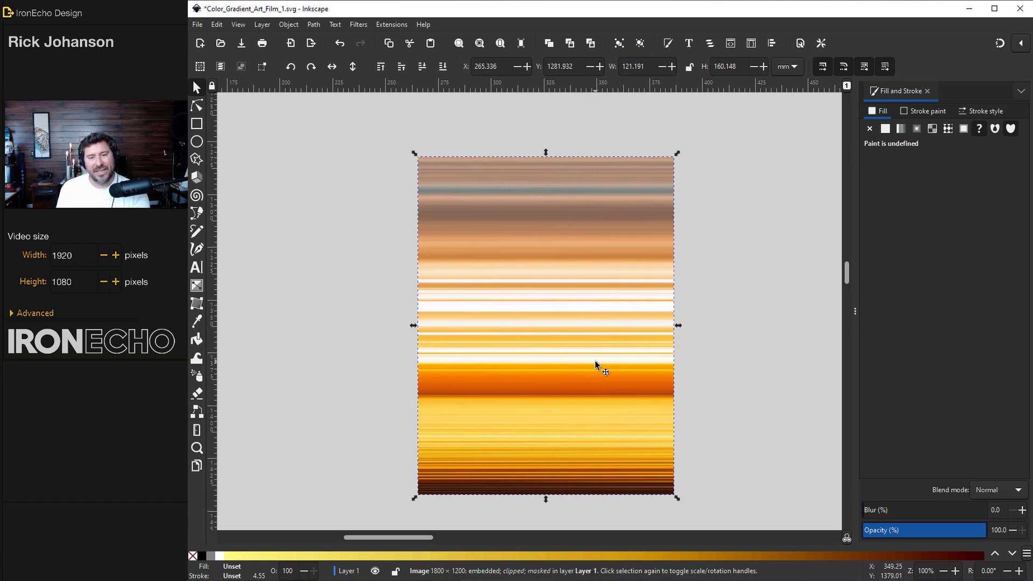
pyautogui.click(387, 25)
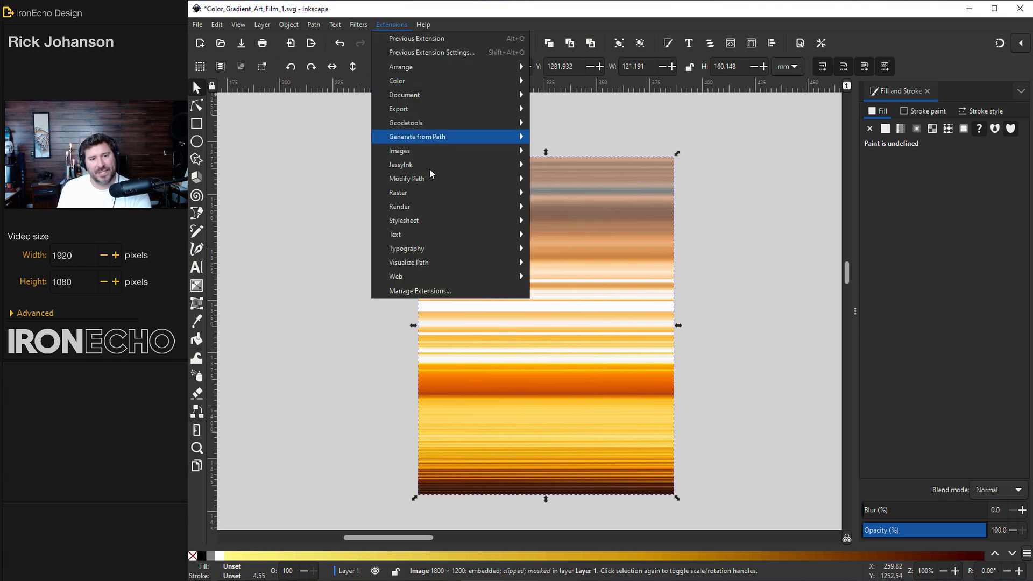
pyautogui.moveTo(427, 197)
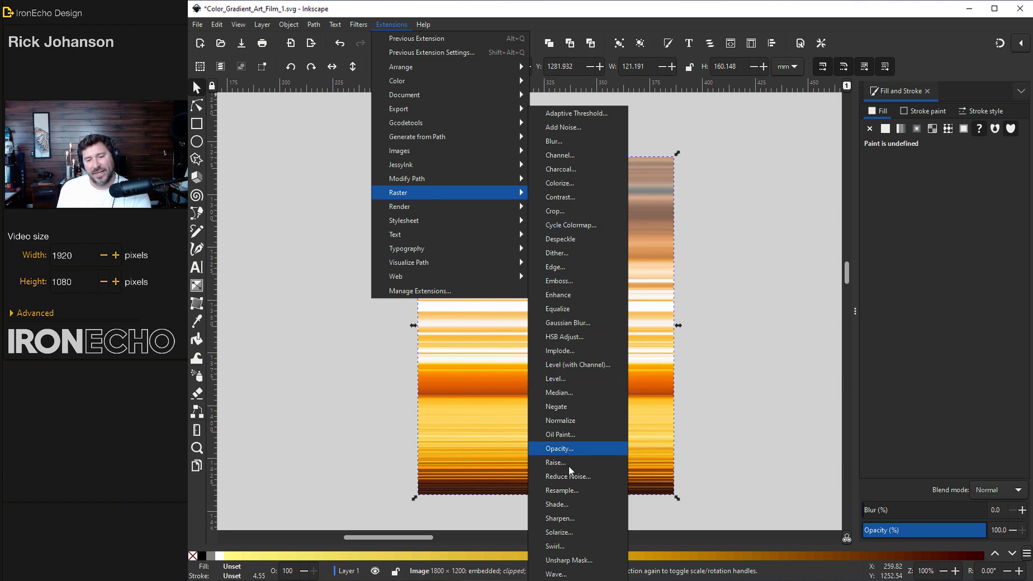
# Step: Move the thin green 0.5 mm strip right so it runs through the sun at X 431.801
pyautogui.click(766, 445)
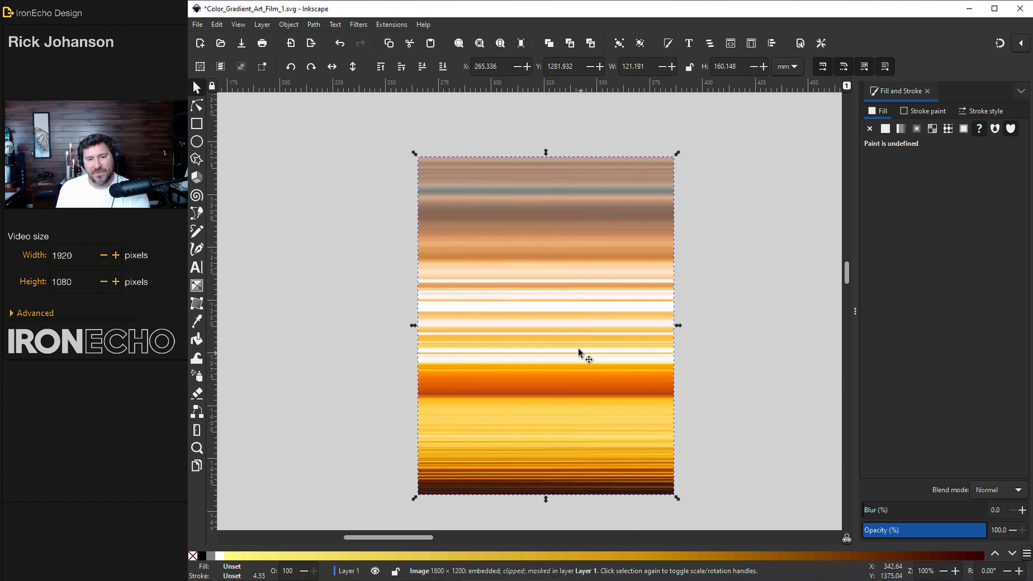
pyautogui.keyDown('ctrl'); pyautogui.scroll(-2, 573, 344); pyautogui.keyUp('ctrl')
pyautogui.scroll(-15, 572, 344)
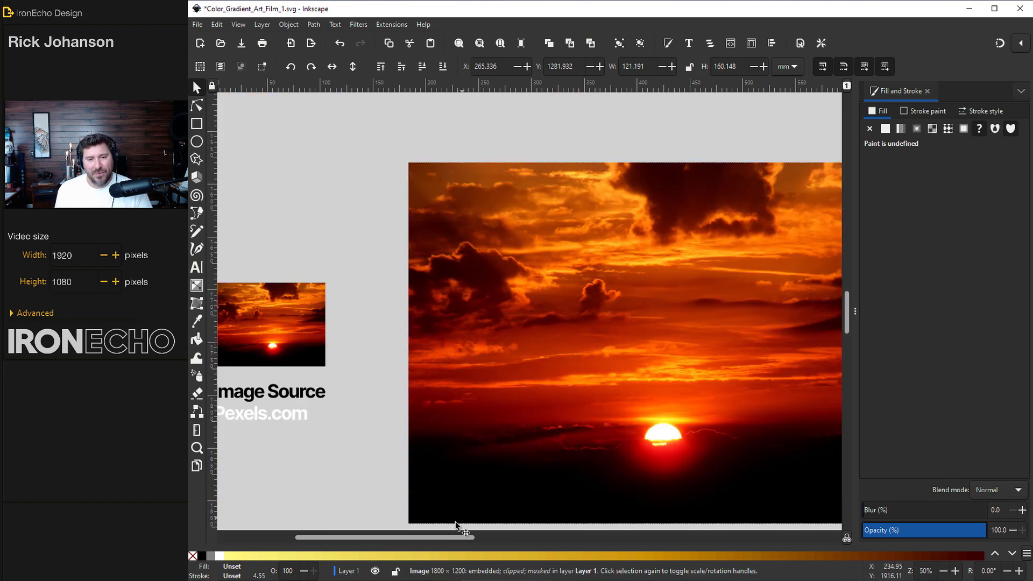
pyautogui.click(495, 540)
pyautogui.moveTo(469, 538); pyautogui.dragTo(466, 538)
pyautogui.keyDown('ctrl'); pyautogui.scroll(-1, 486, 435); pyautogui.keyUp('ctrl')
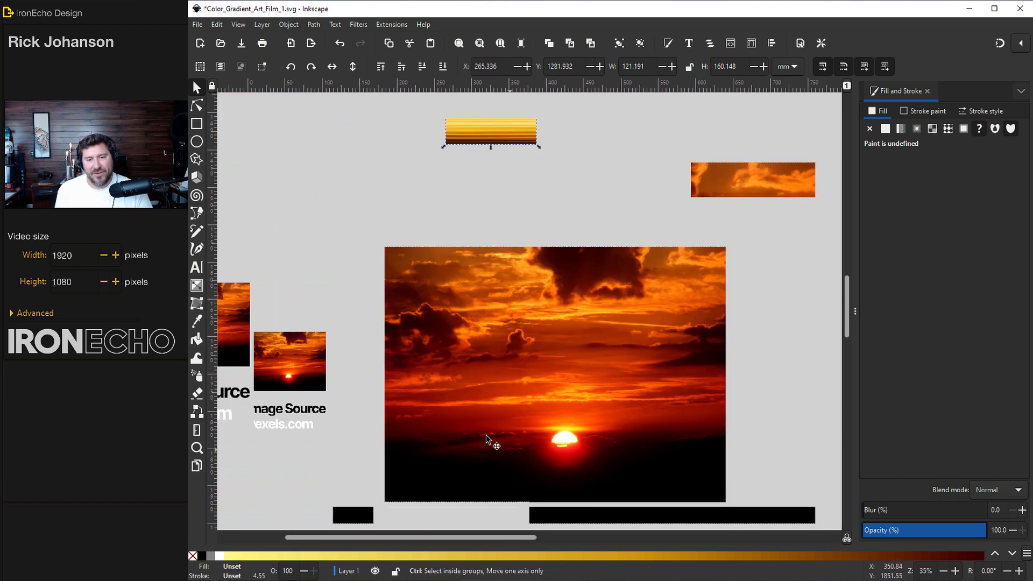
pyautogui.press('Tab')
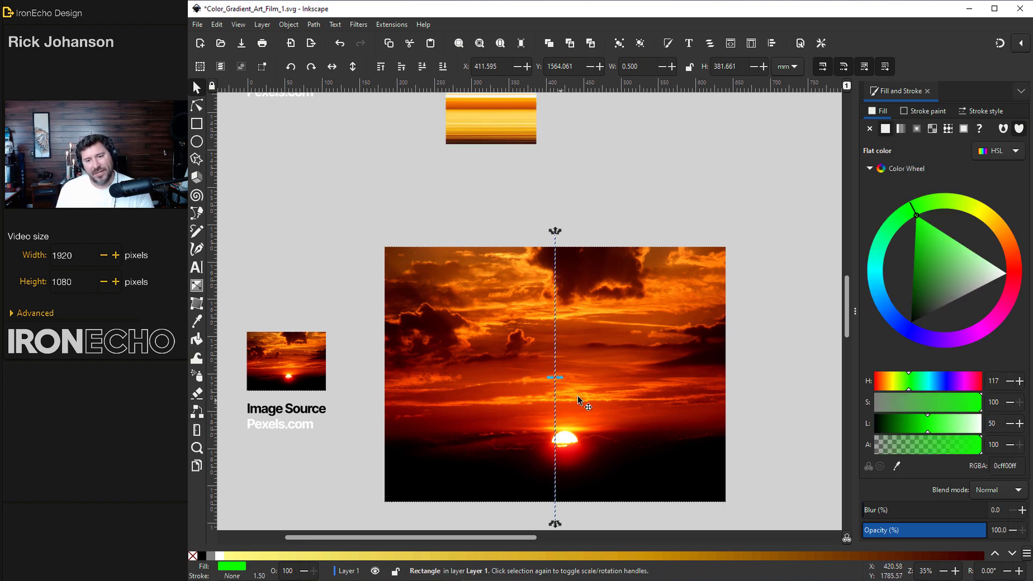
pyautogui.moveTo(555, 392); pyautogui.dragTo(571, 391)
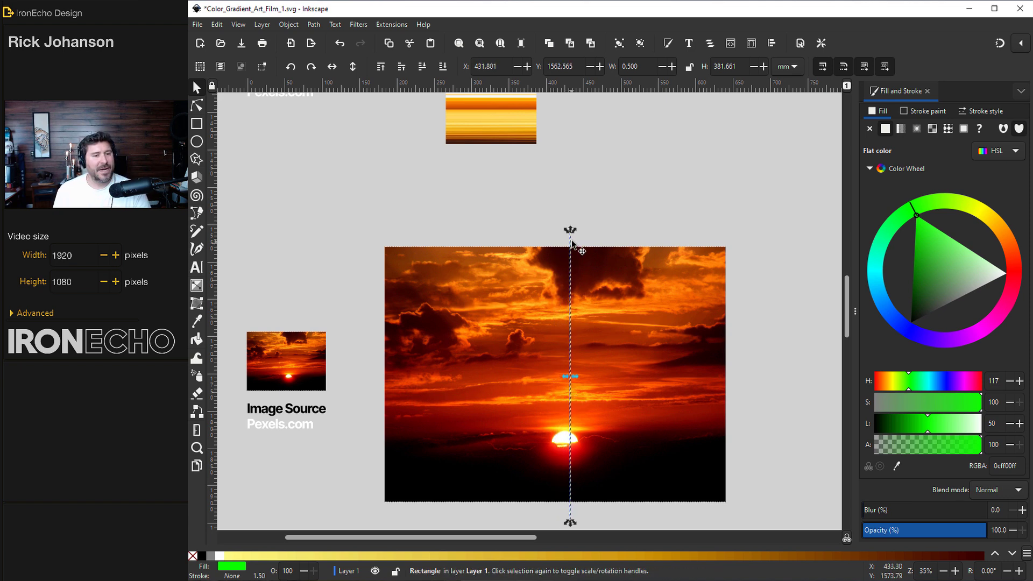
# Step: Clip the sunset photo to the thin green strip with Object > Clip > Set Clip
pyautogui.keyDown('shift'); pyautogui.click(655, 287); pyautogui.keyUp('shift')
pyautogui.click(288, 25)
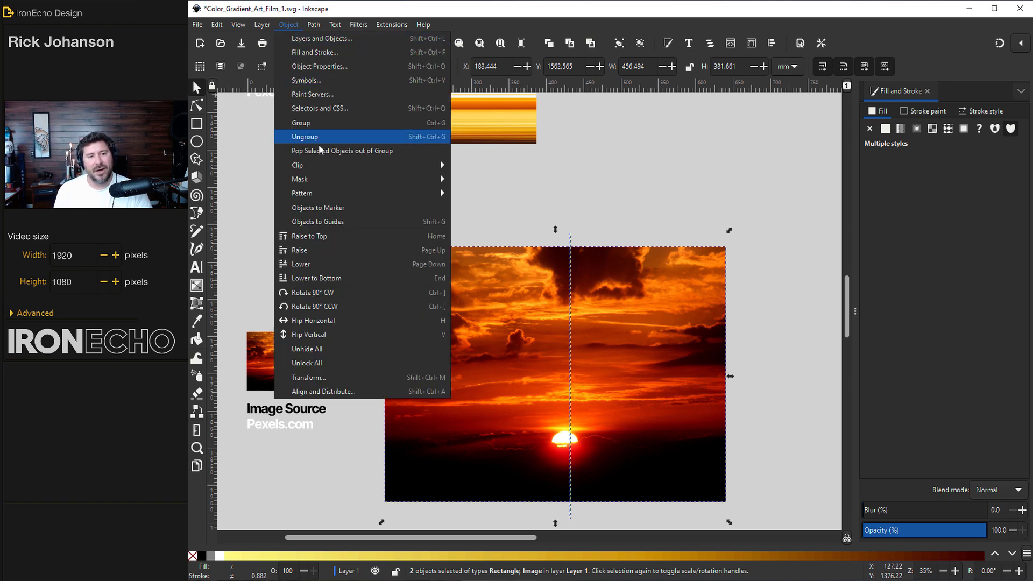
pyautogui.moveTo(318, 170)
pyautogui.click(478, 167)
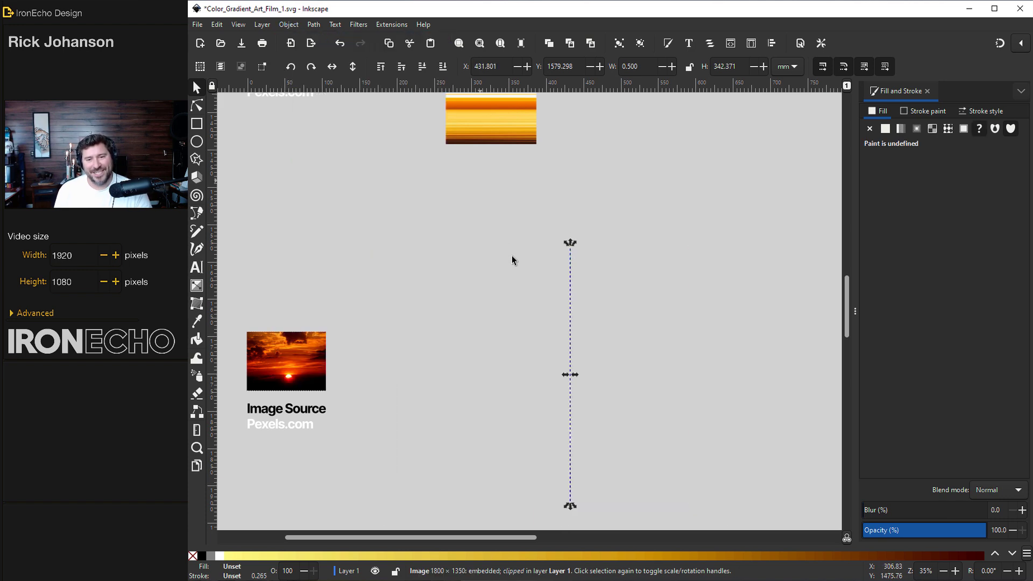
# Step: Stretch the clipped sunset slice into a 225.006 × 342.371 mm striped panel
pyautogui.moveTo(562, 375); pyautogui.dragTo(397, 376)
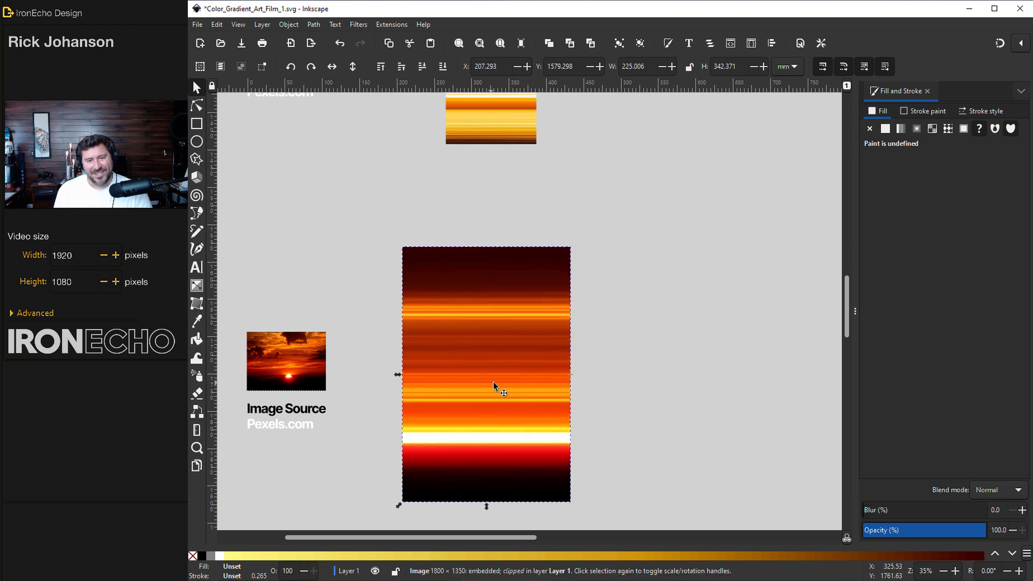
pyautogui.keyDown('ctrl'); pyautogui.scroll(1, 498, 382); pyautogui.keyUp('ctrl')
pyautogui.keyDown('ctrl'); pyautogui.scroll(1, 493, 377); pyautogui.keyUp('ctrl')
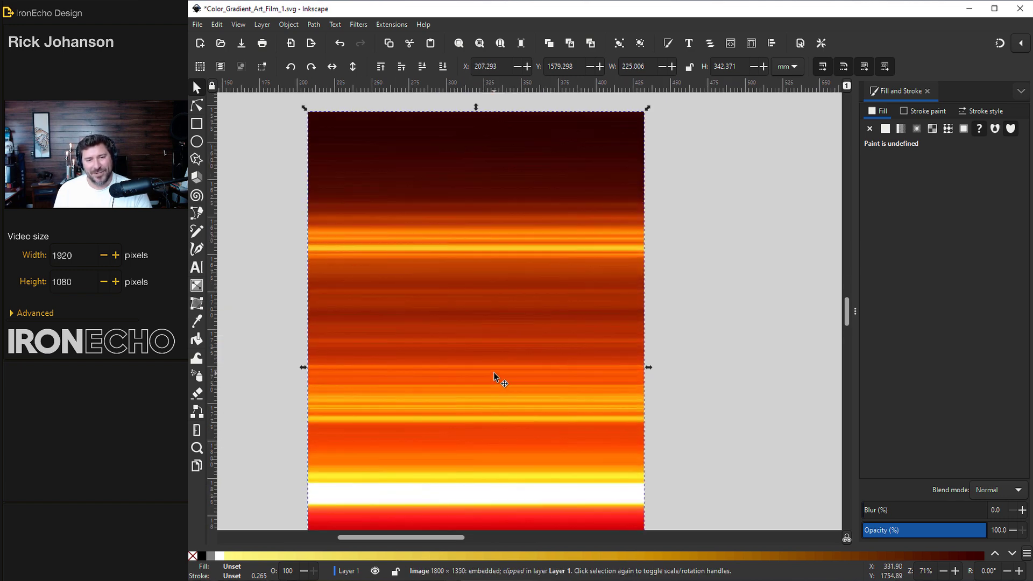
pyautogui.scroll(-3, 486, 343)
pyautogui.scroll(3, 483, 328)
pyautogui.scroll(-3, 512, 274)
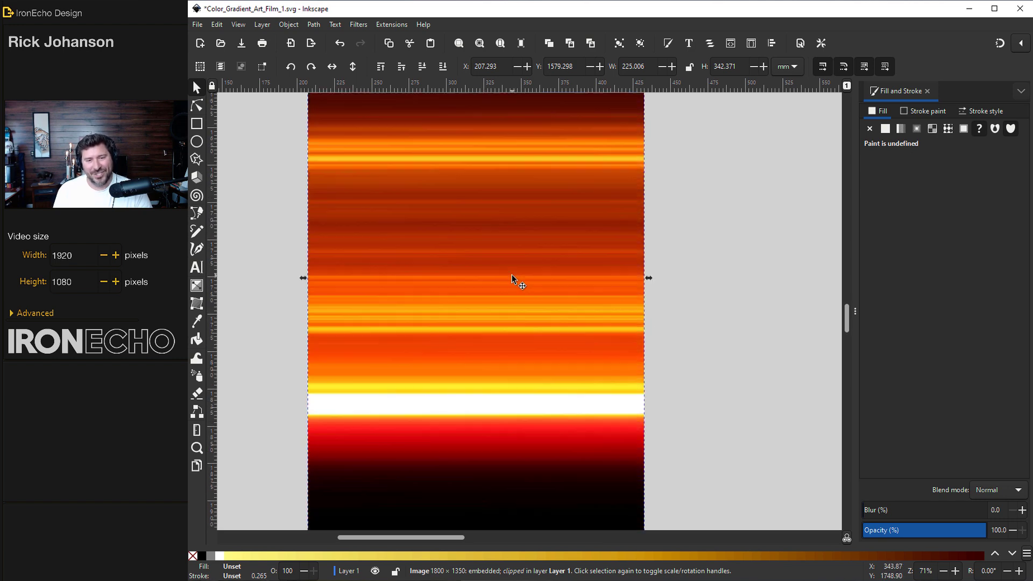
pyautogui.keyDown('ctrl'); pyautogui.scroll(-2, 511, 275); pyautogui.keyUp('ctrl')
pyautogui.scroll(-3, 514, 269)
pyautogui.scroll(-5, 514, 267)
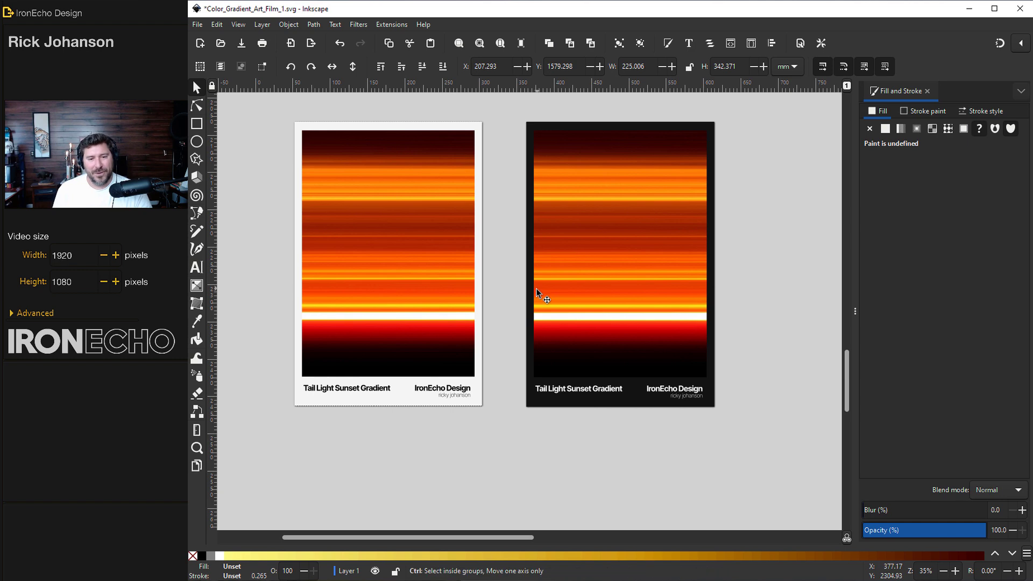
pyautogui.scroll(2, 468, 302)
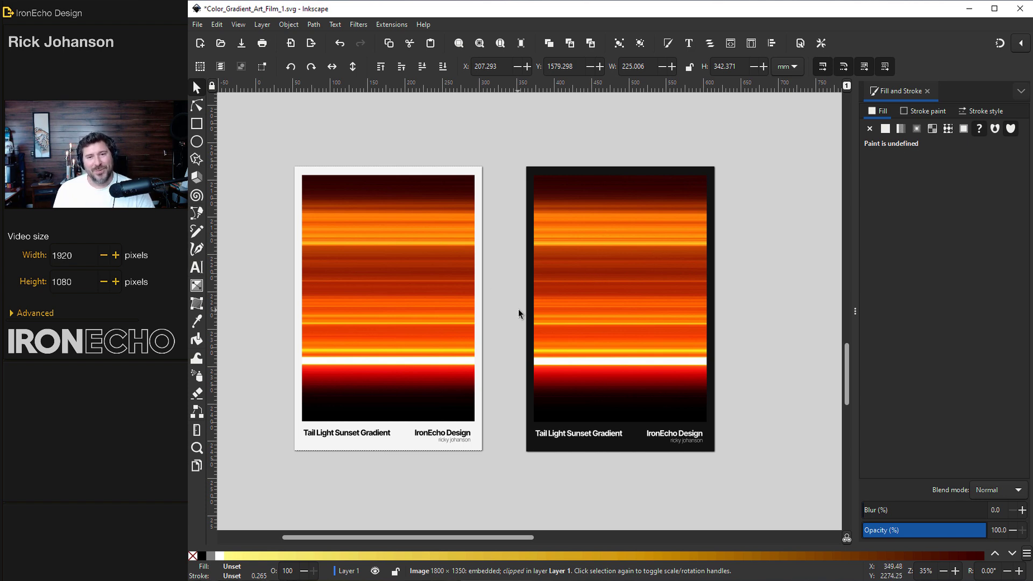
pyautogui.scroll(-10, 521, 309)
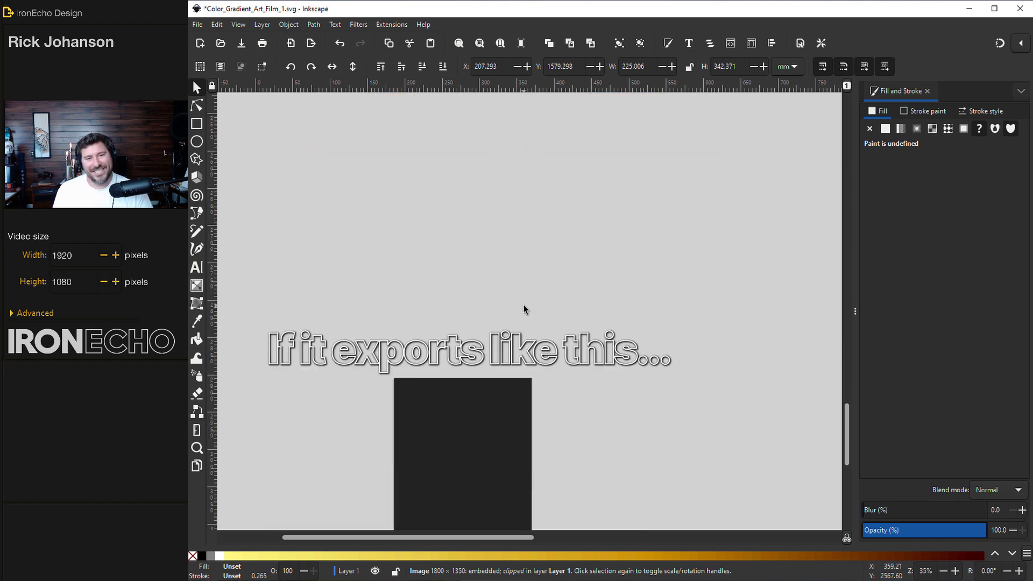
pyautogui.scroll(-5, 523, 307)
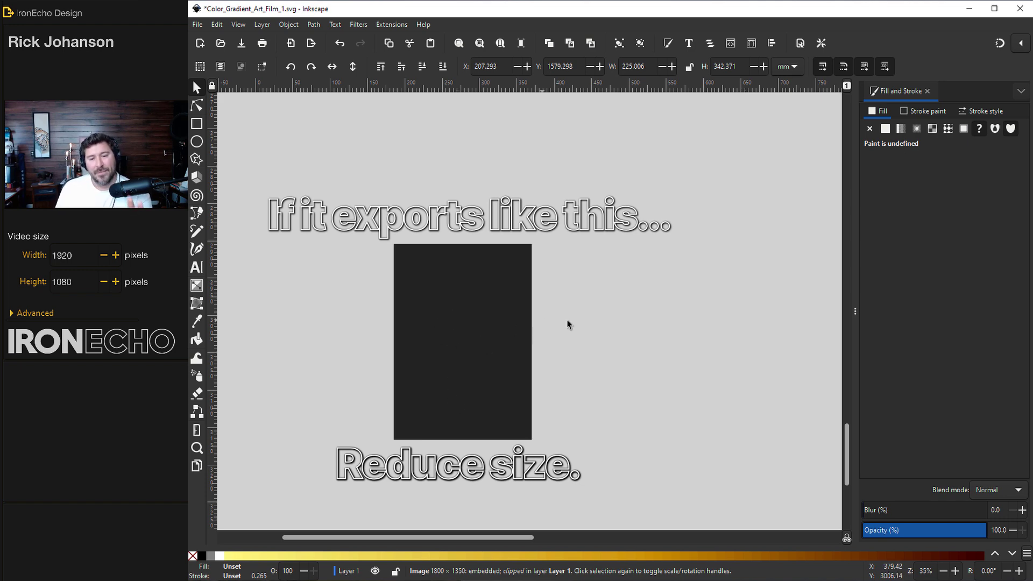
pyautogui.scroll(10, 568, 323)
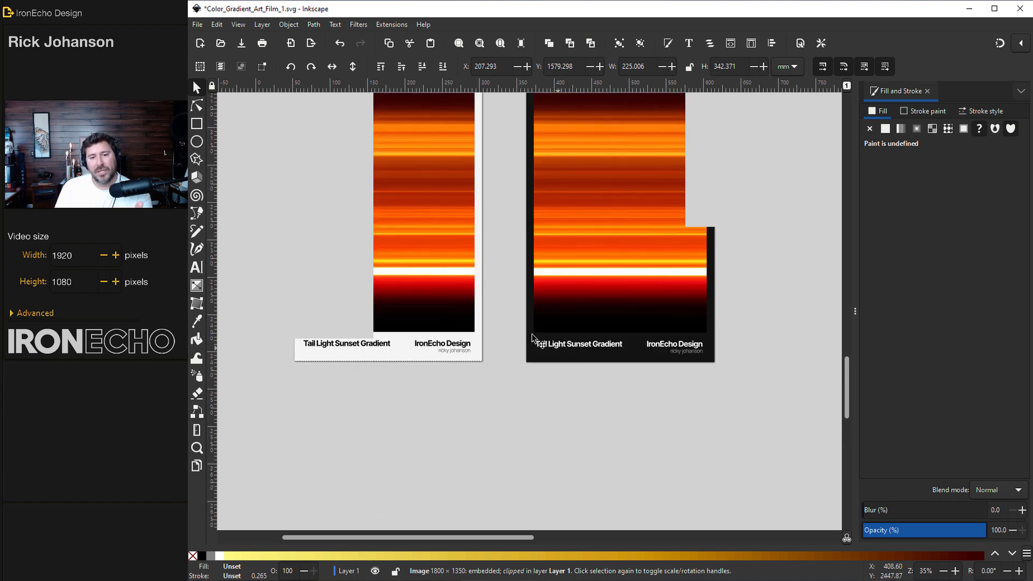
pyautogui.scroll(4, 505, 301)
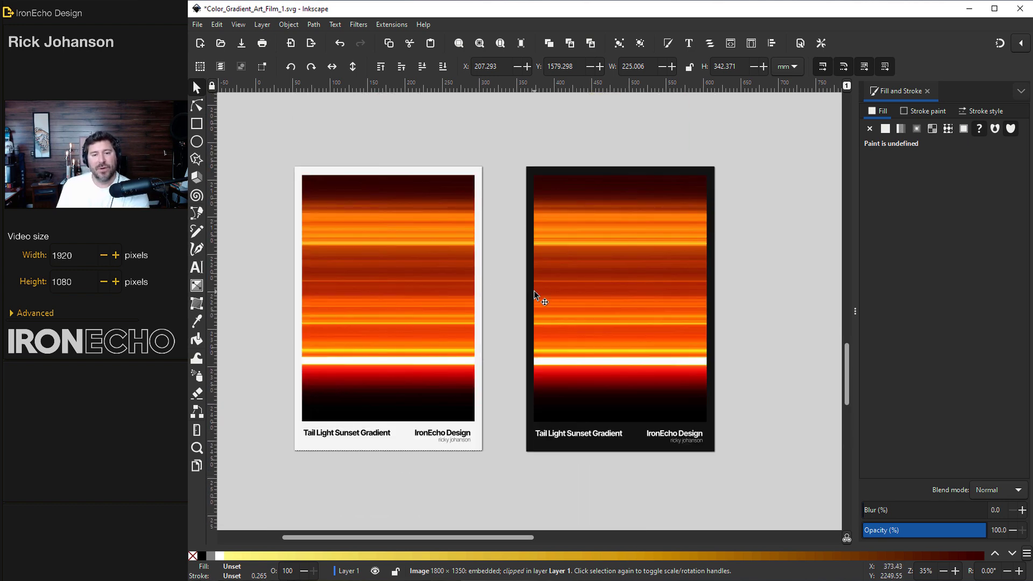
pyautogui.scroll(-20, 538, 291)
pyautogui.scroll(-2, 626, 297)
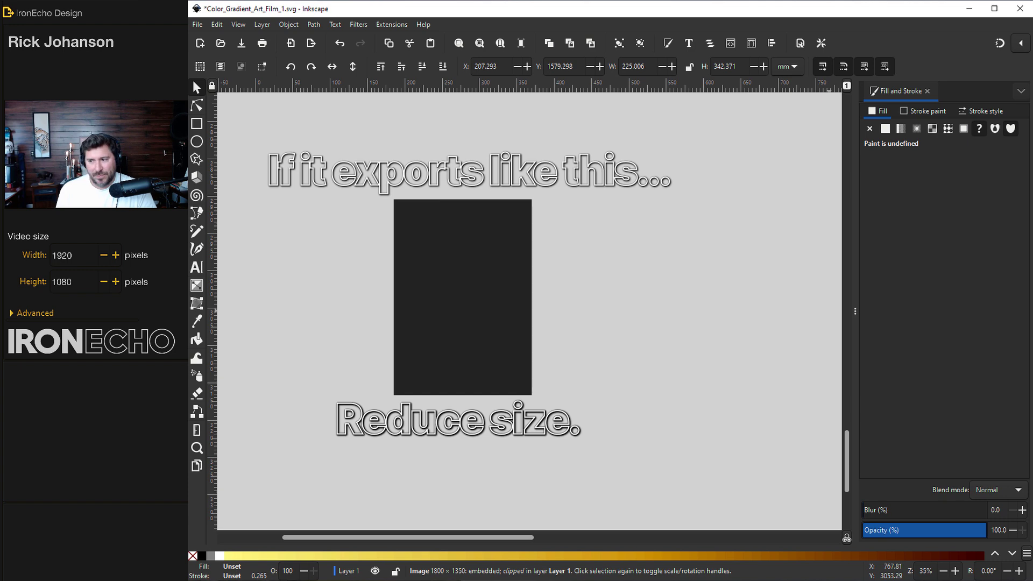
# Step: Paste the iceberg photo, then import the full-size 6000×3699 iceberg file as embedded
pyautogui.hotkey('ctrl', 'v')
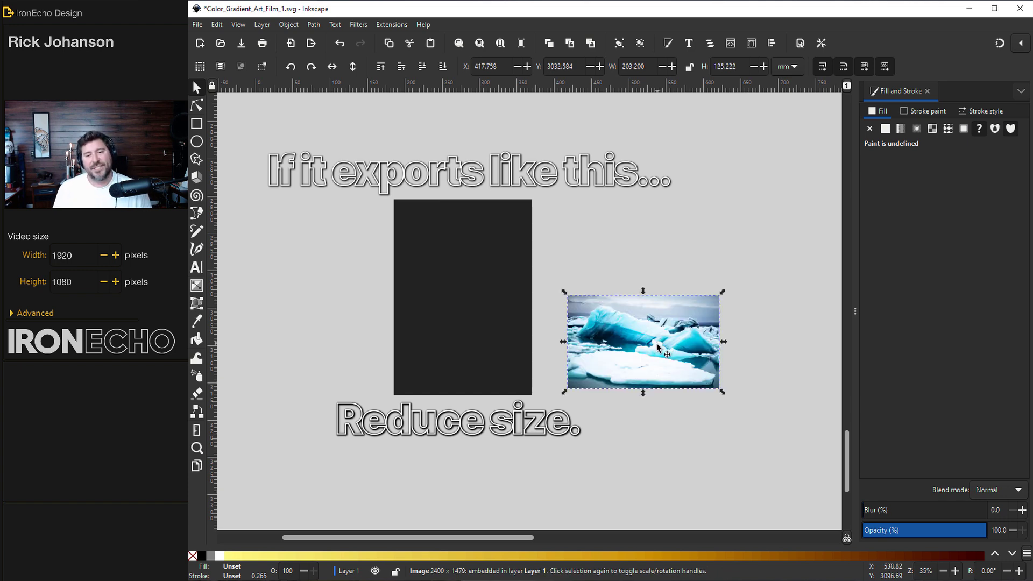
pyautogui.moveTo(679, 329); pyautogui.dragTo(732, 240)
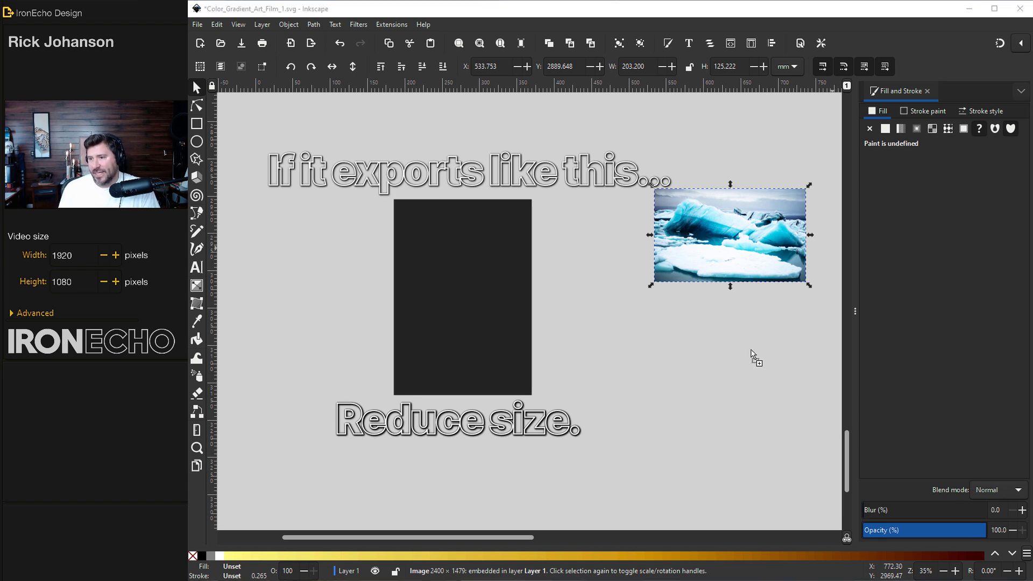
pyautogui.moveTo(752, 351); pyautogui.dragTo(715, 355)
pyautogui.click(251, 245)
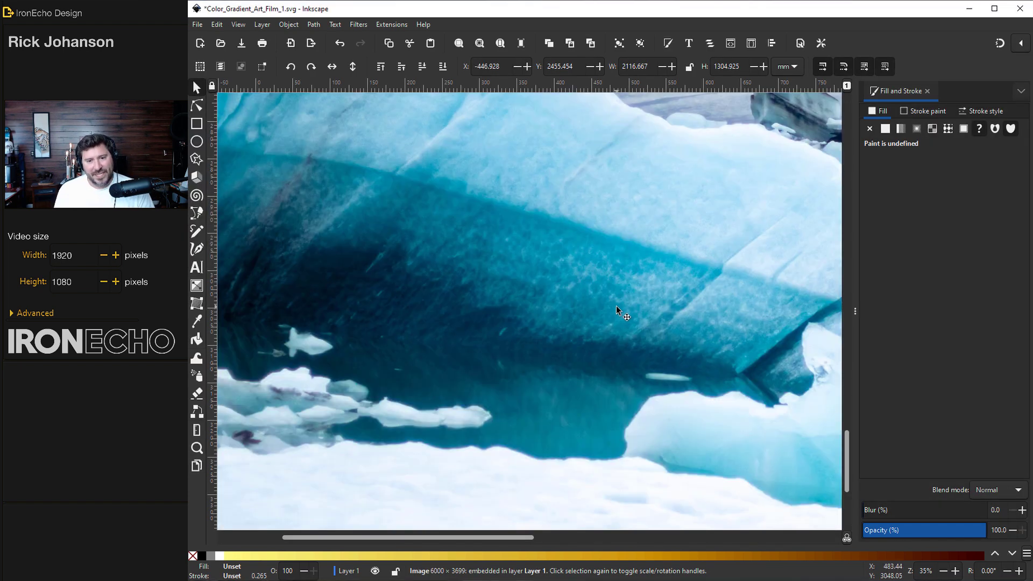
# Step: Move the large iceberg image off to the right of the dark rectangle
pyautogui.scroll(-3, 618, 310)
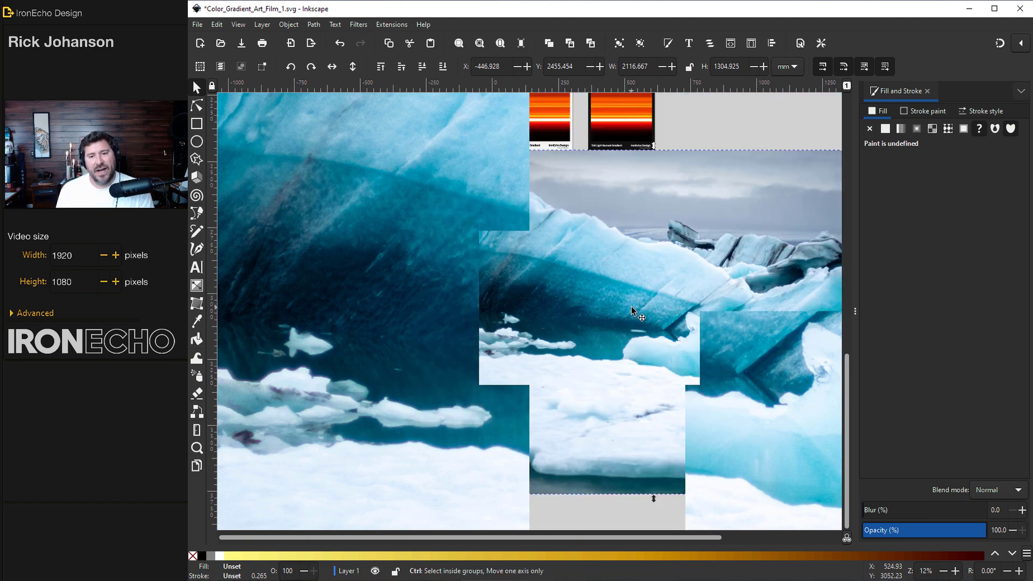
pyautogui.scroll(-1, 632, 311)
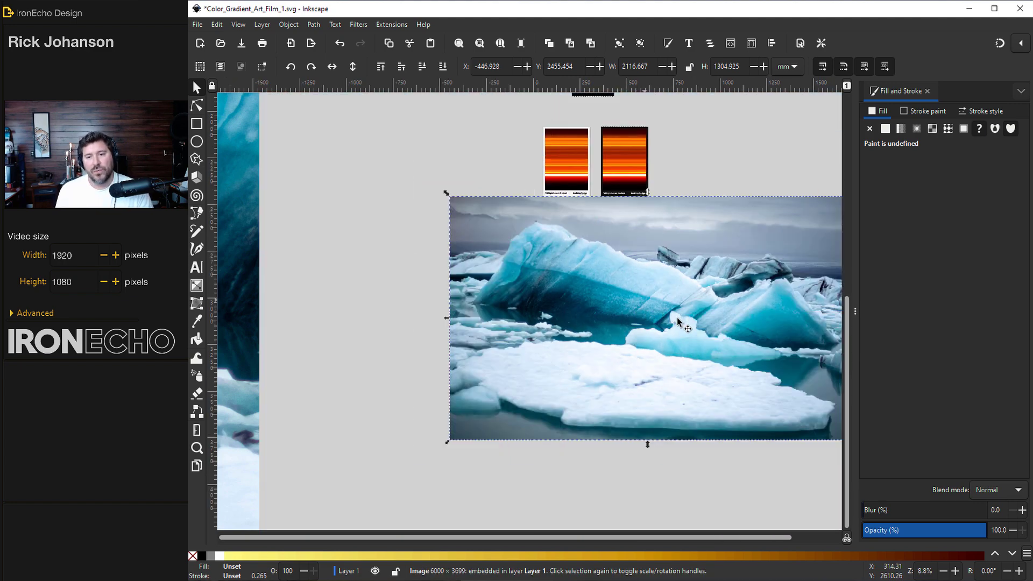
pyautogui.moveTo(652, 369); pyautogui.dragTo(839, 374)
pyautogui.scroll(3, 560, 289)
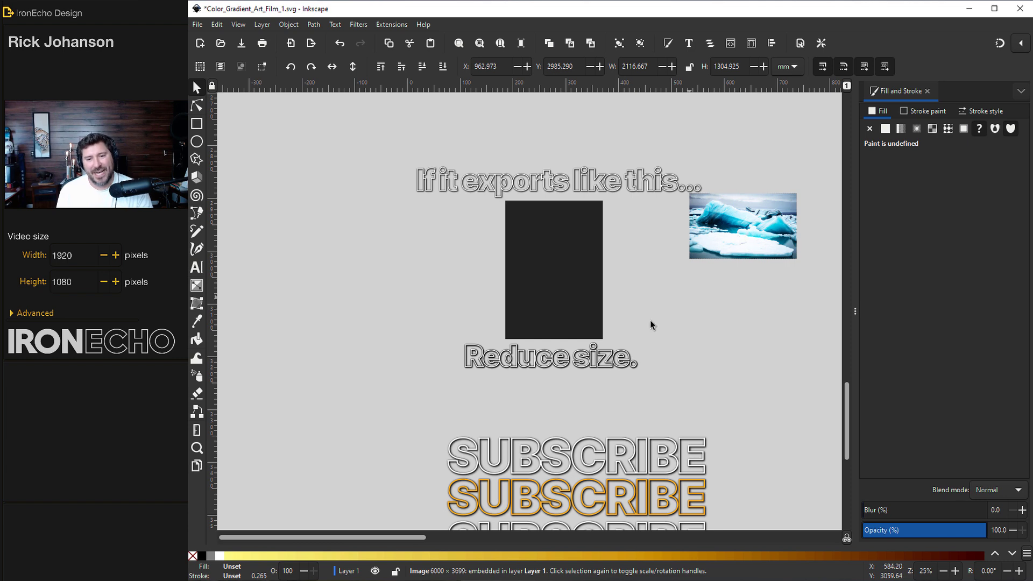
# Step: Clip the iceberg photo to the thin green slice rectangle
pyautogui.scroll(-3, 648, 322)
pyautogui.scroll(-1, 651, 321)
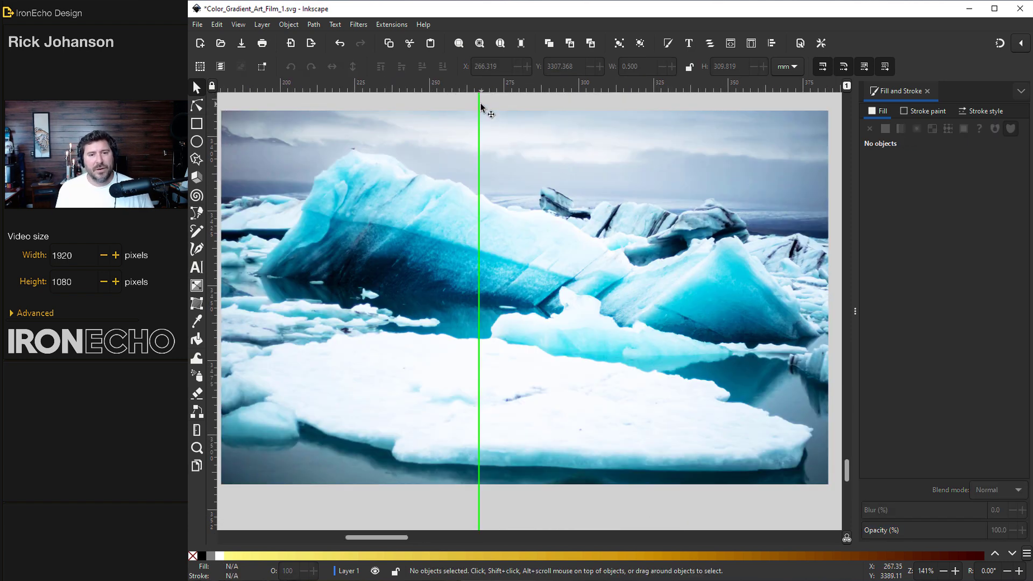
pyautogui.click(479, 108)
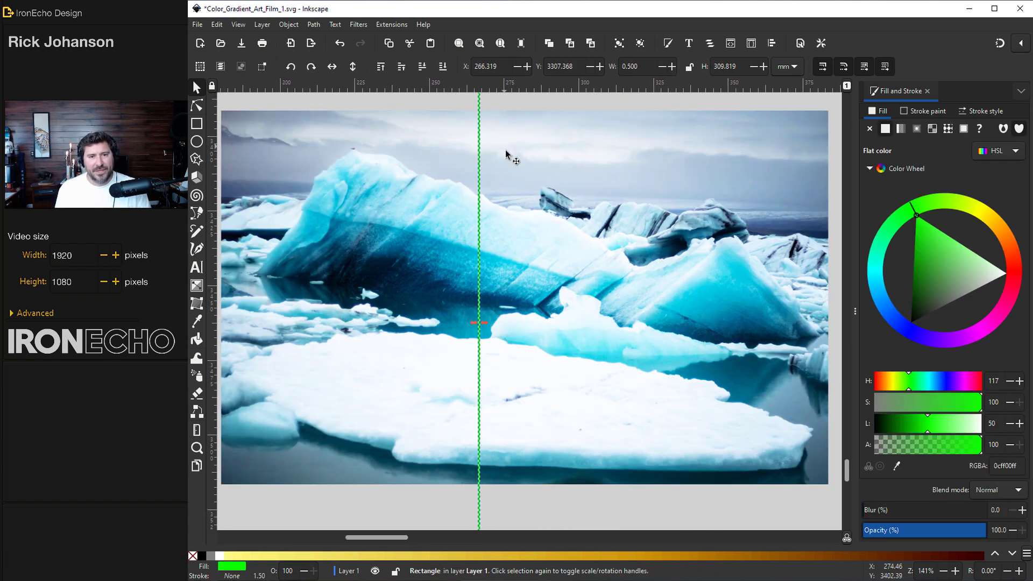
pyautogui.keyDown('shift'); pyautogui.click(581, 204); pyautogui.keyUp('shift')
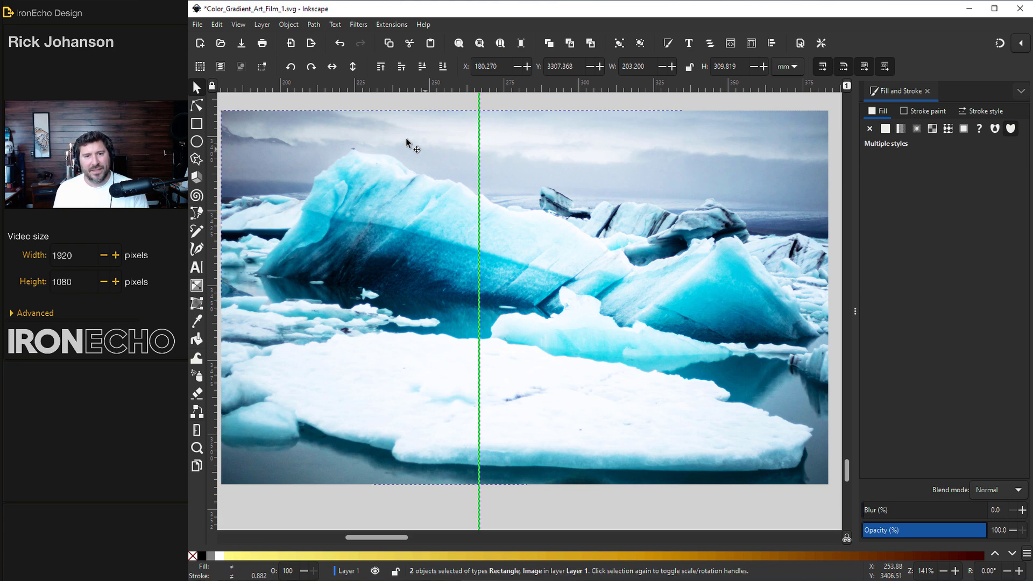
pyautogui.click(291, 24)
pyautogui.moveTo(392, 161)
pyautogui.click(486, 160)
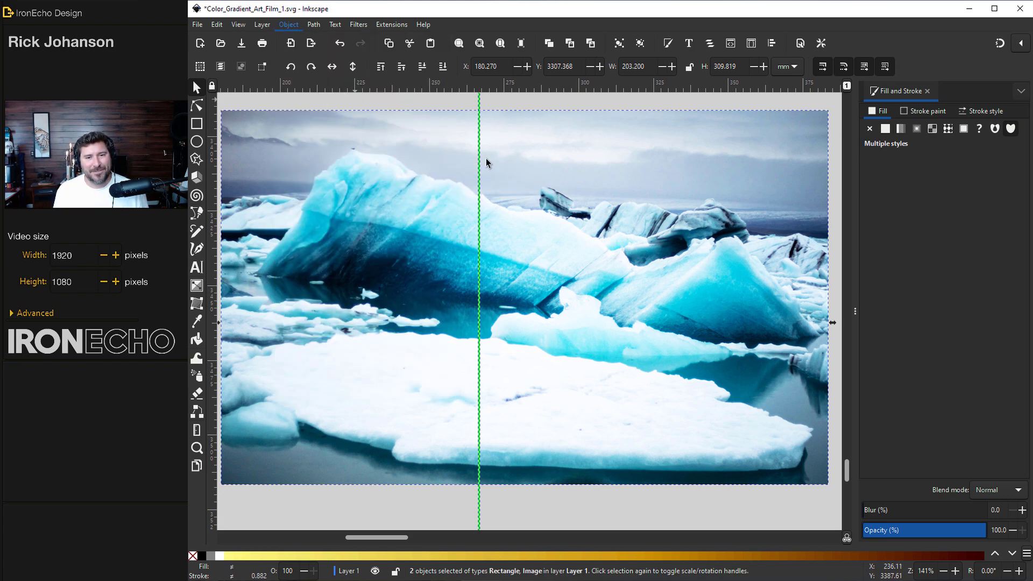
# Step: Stretch the clipped iceberg slice into a 47.646 × 125.222 mm blue-streaked panel
pyautogui.moveTo(477, 298); pyautogui.dragTo(343, 300)
pyautogui.scroll(5, 421, 216)
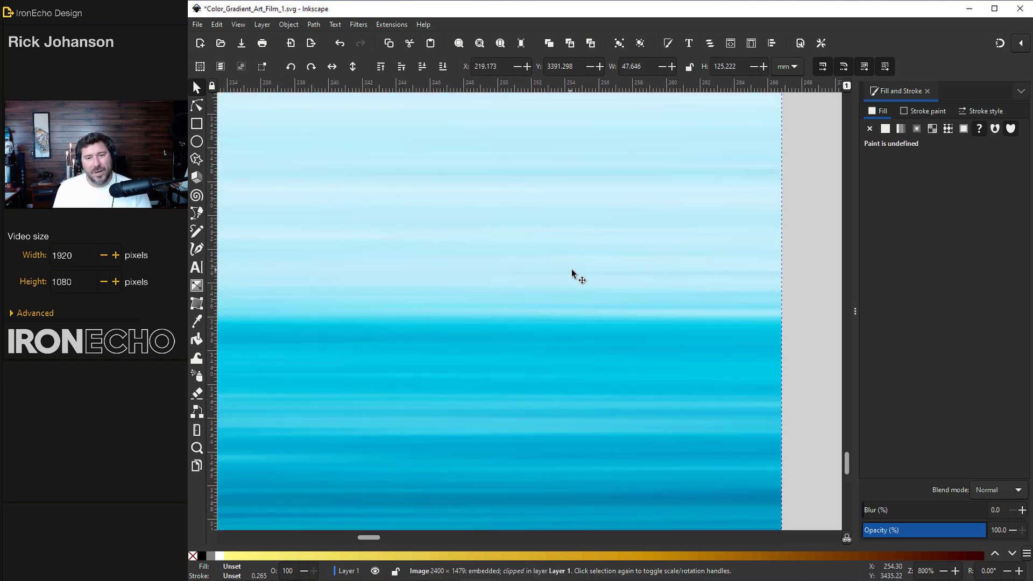
pyautogui.scroll(-6, 604, 282)
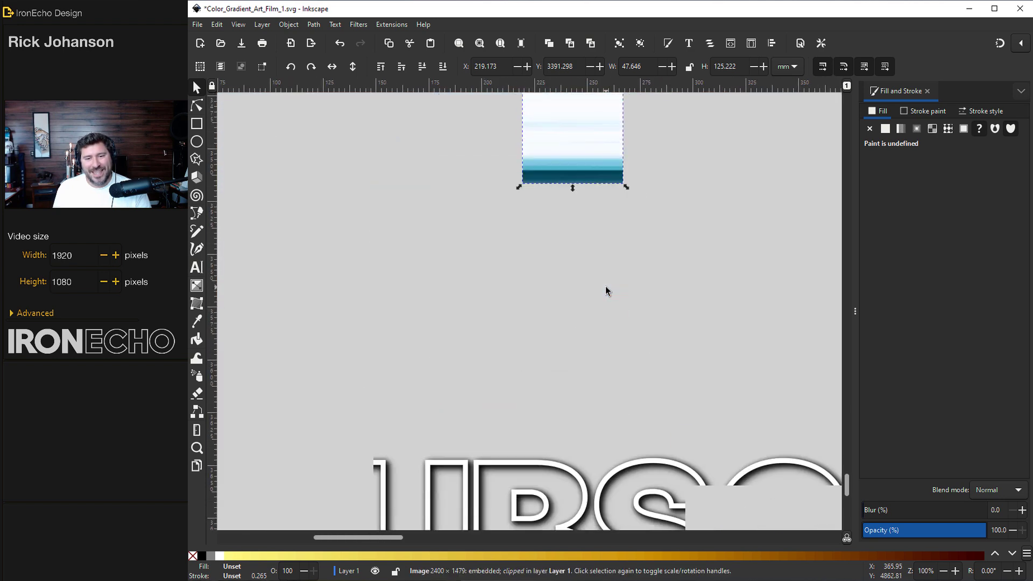
pyautogui.scroll(-5, 605, 286)
pyautogui.scroll(-2, 605, 285)
pyautogui.scroll(-3, 635, 293)
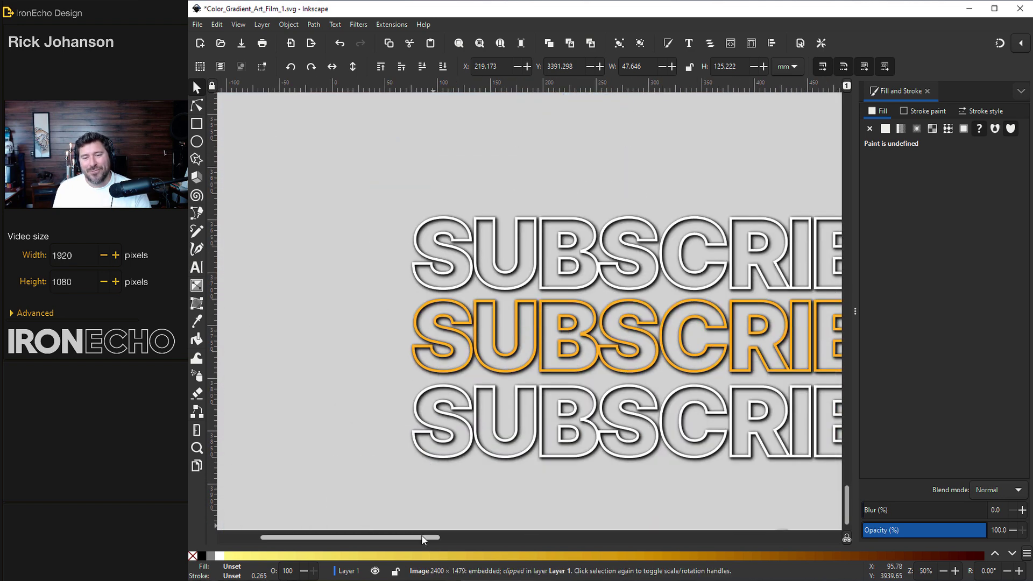
pyautogui.moveTo(421, 536); pyautogui.dragTo(465, 537)
pyautogui.scroll(-2, 508, 361)
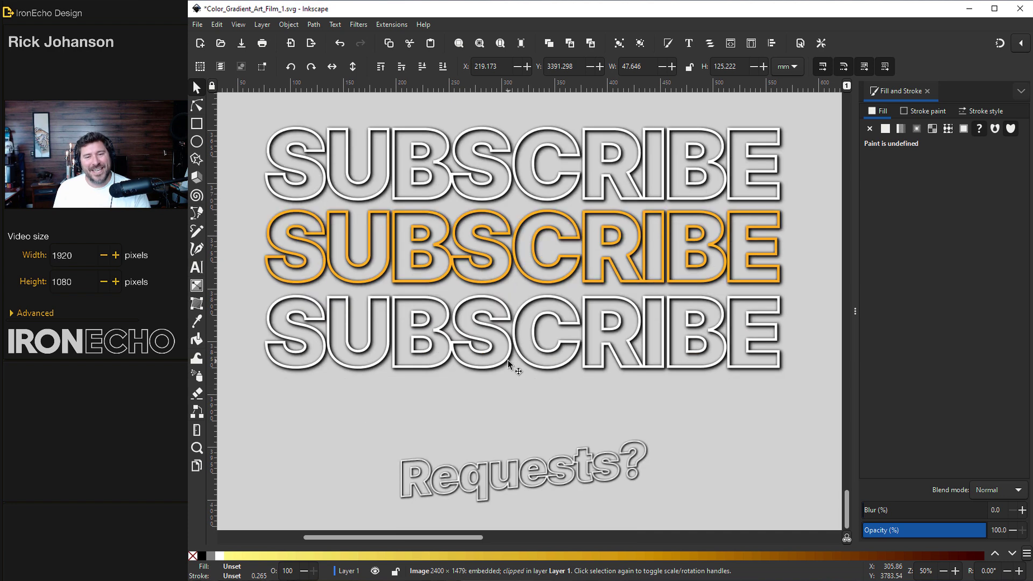